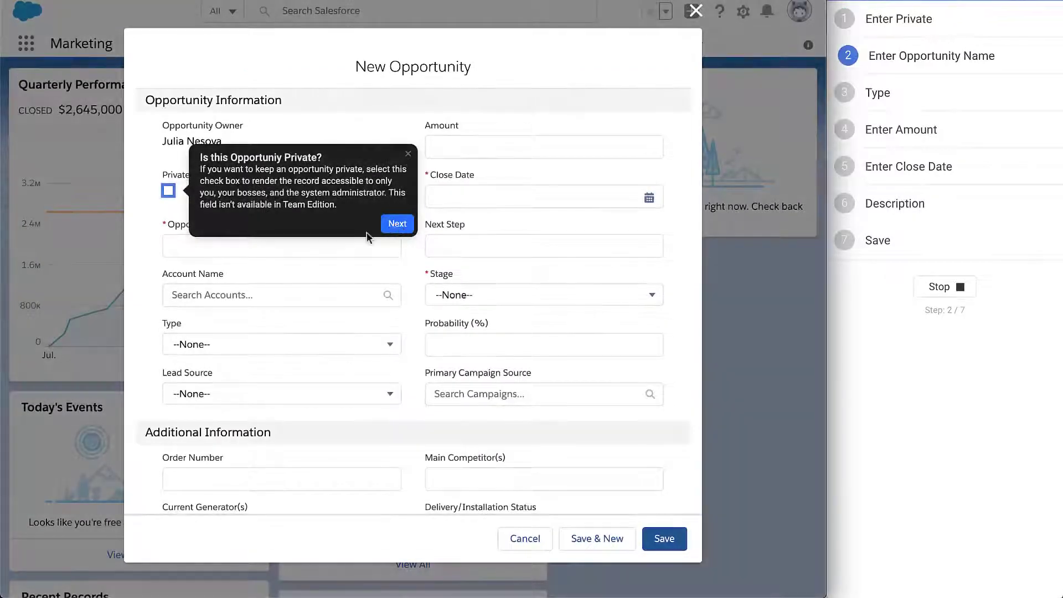
Fill in the new opportunity with the name Sales Opportunity, type New Customer and amount 100000.
text(Sales Opportunity)
click(299, 344)
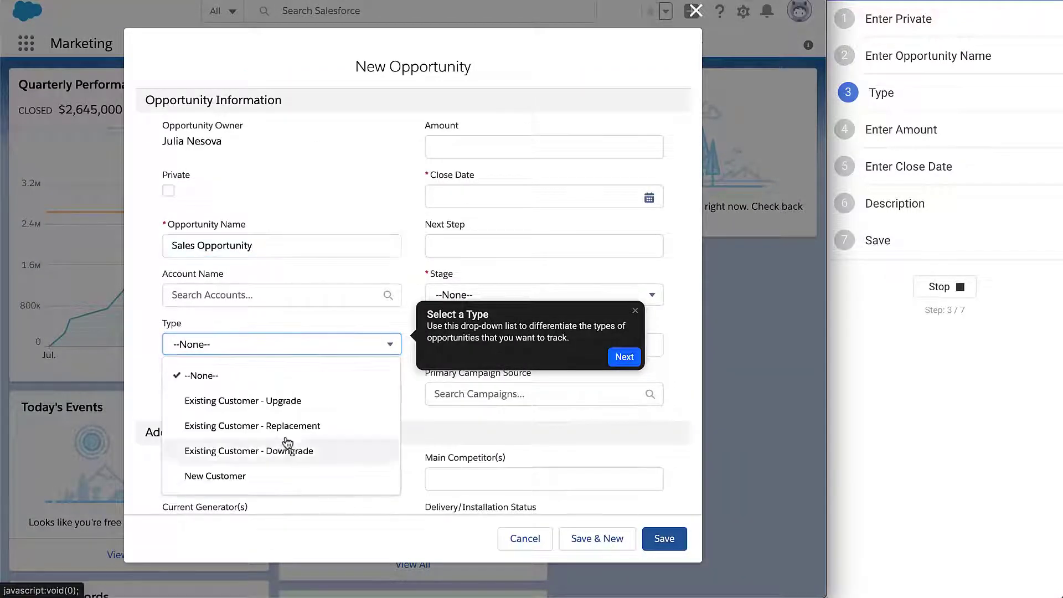
click(284, 475)
click(536, 145)
text(100000)
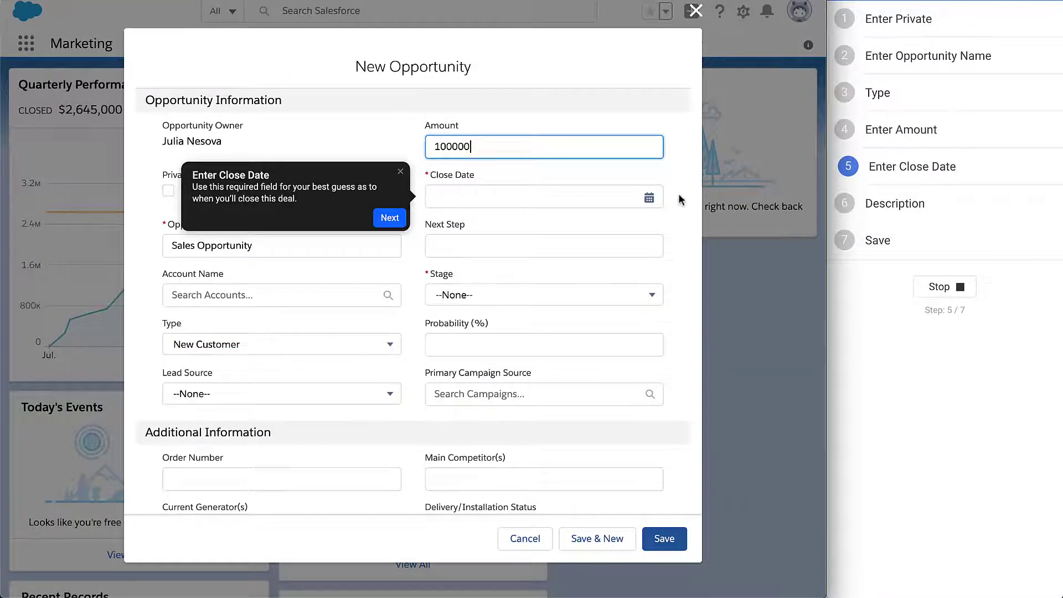
Pick a close date for the opportunity and advance the walkthrough past its close date and description prompts.
click(649, 197)
click(501, 337)
click(389, 217)
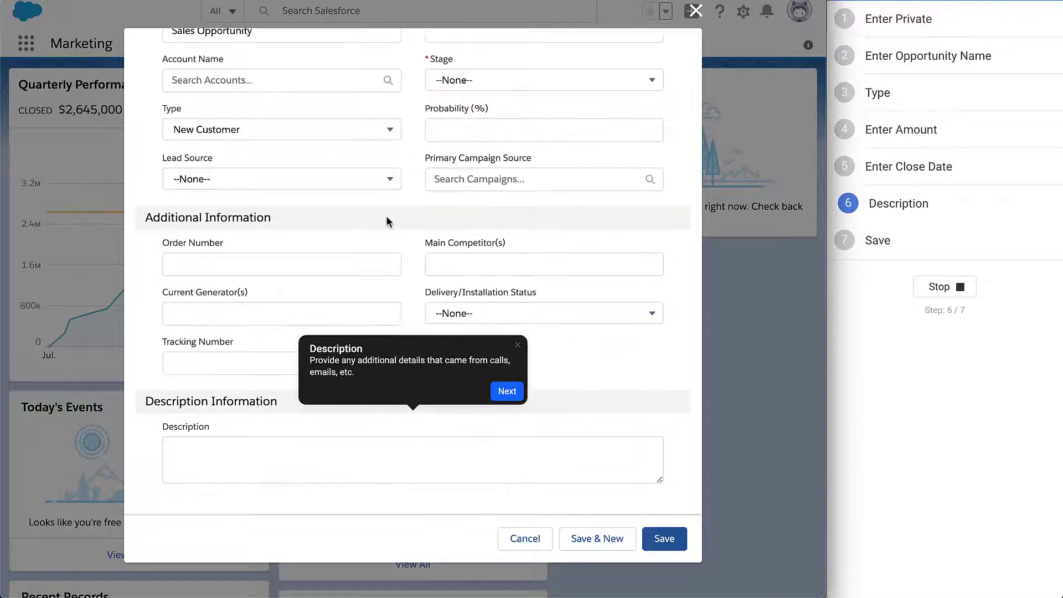
click(503, 390)
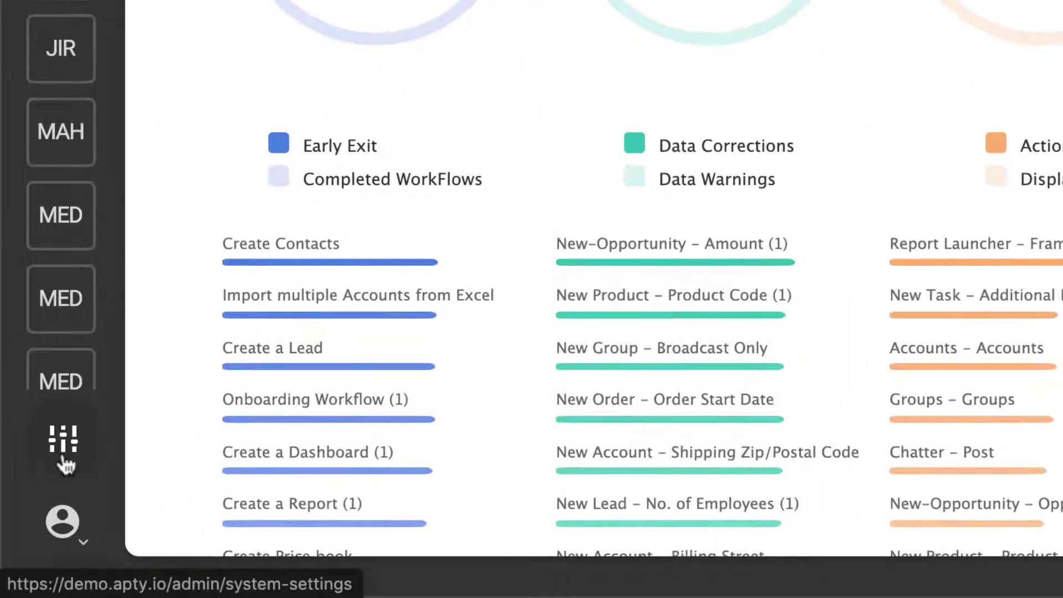
Open the Downloads page in the Apty admin system settings.
click(62, 442)
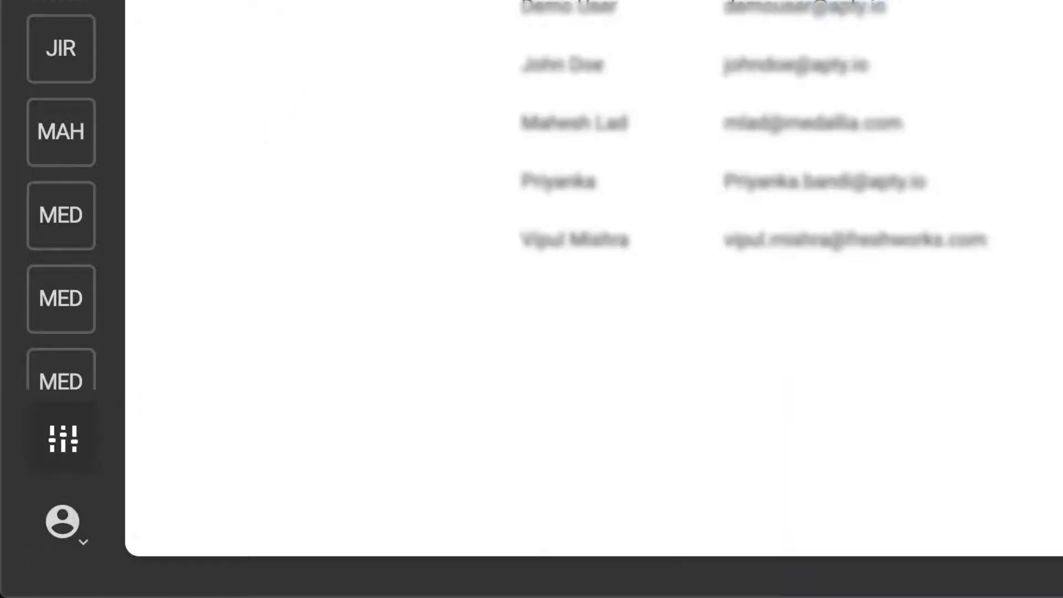
click(240, 88)
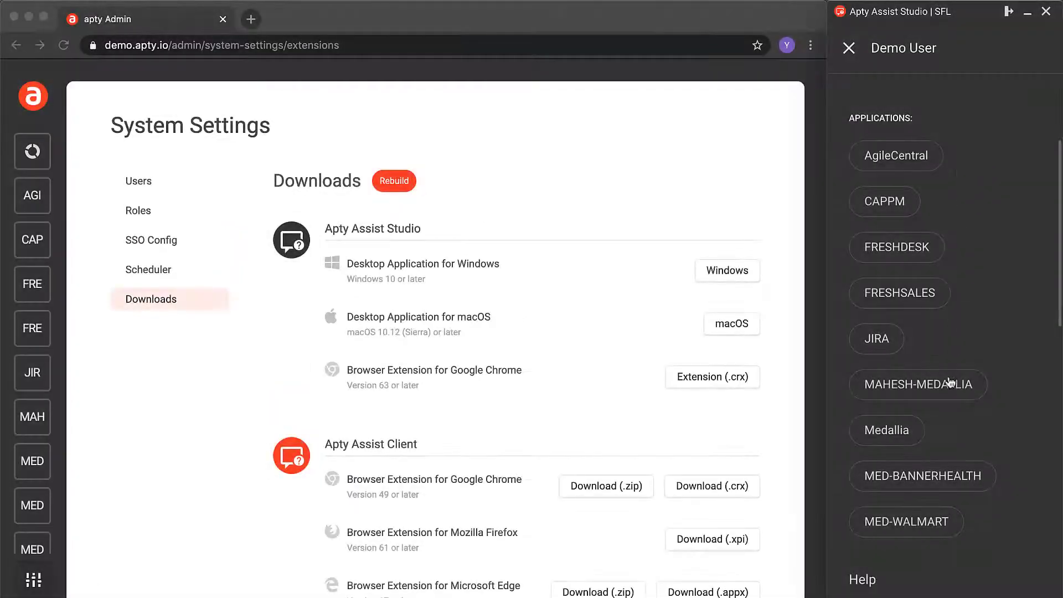
Choose SFL as the active application in Apty Assist Studio.
scroll(945, 462, down, 8)
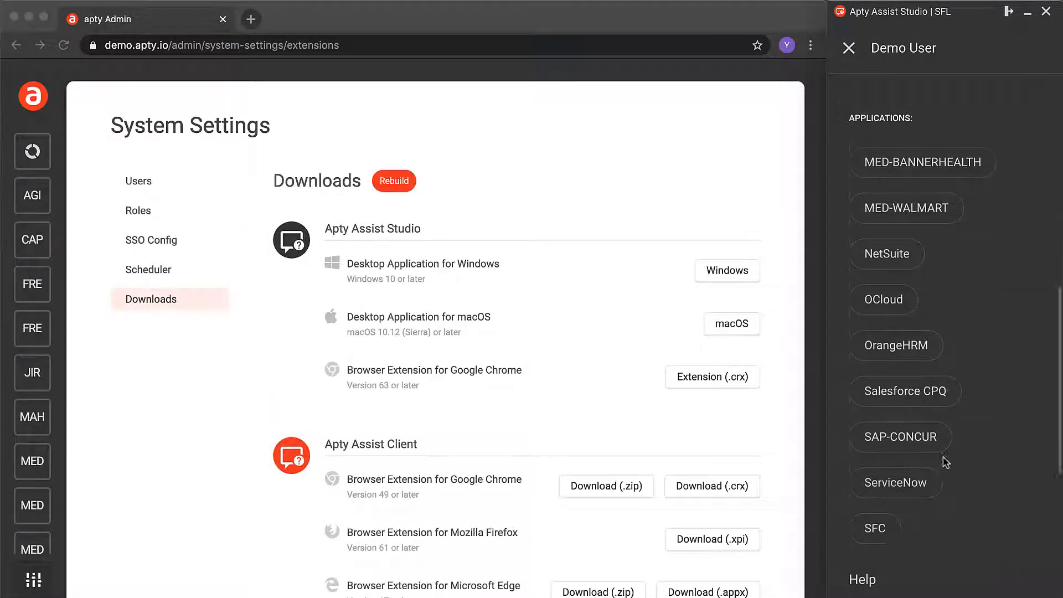
scroll(945, 462, down, 1)
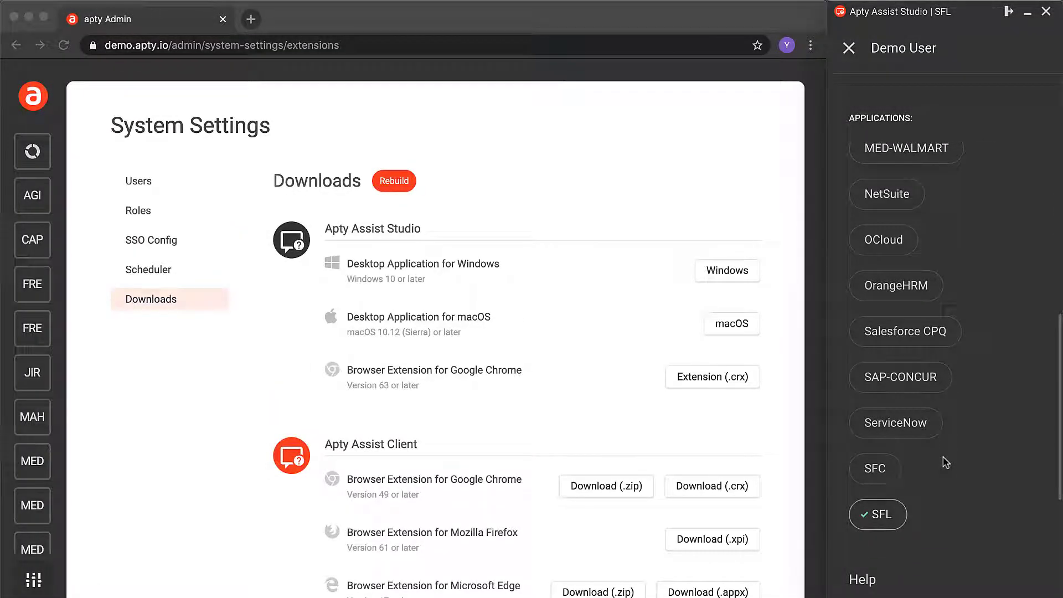
click(872, 515)
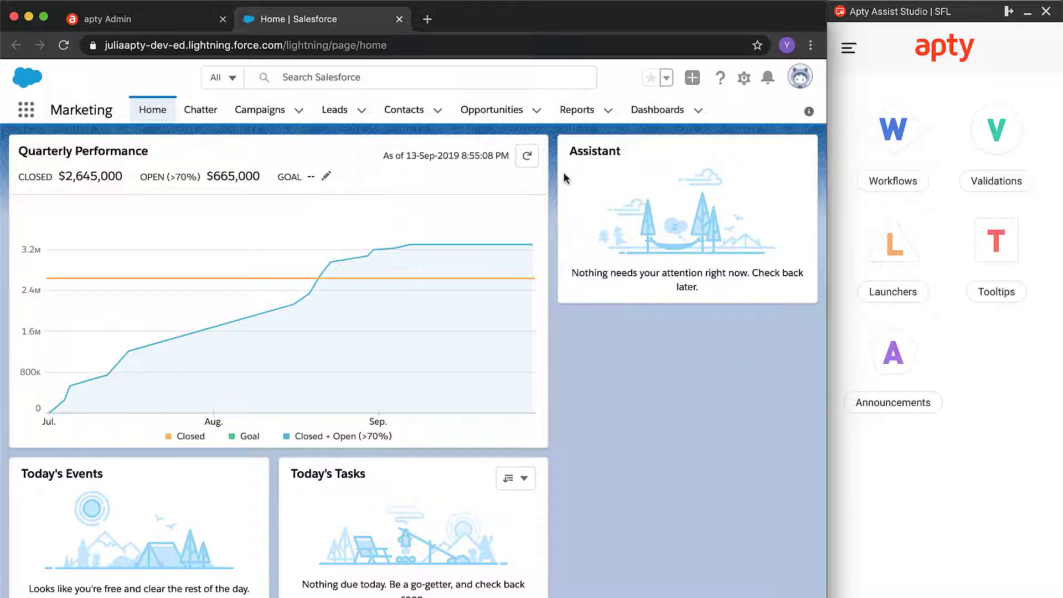
Open a new opportunity form in Salesforce.
click(535, 112)
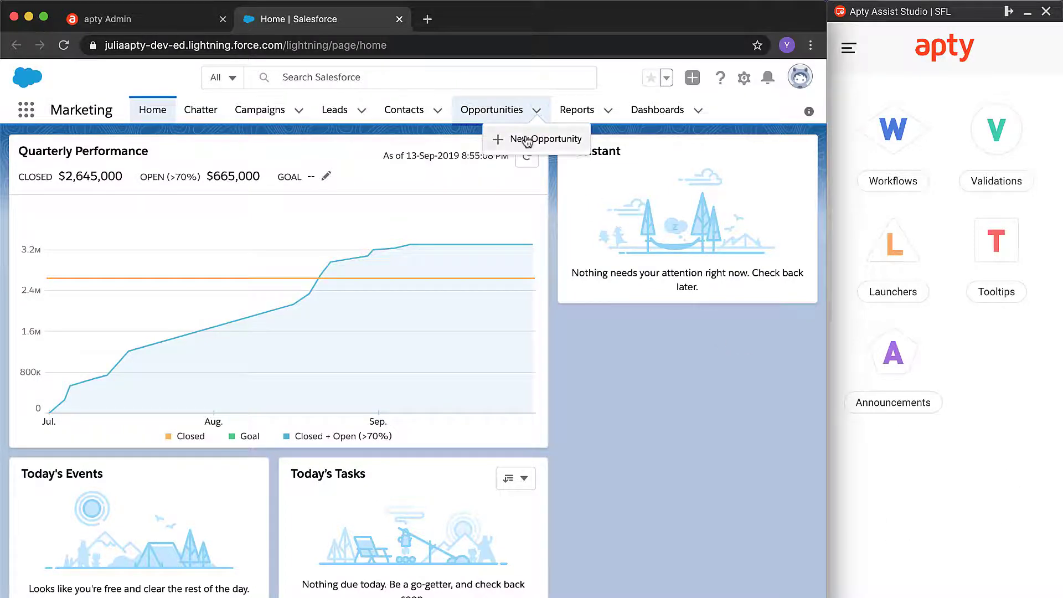
click(523, 136)
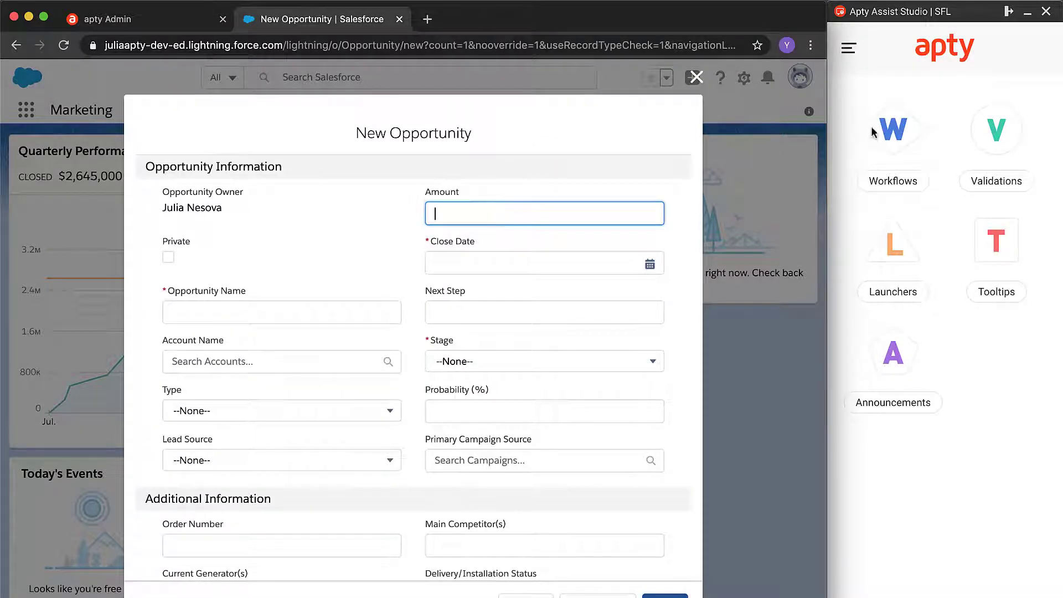
Create a new workflow in Apty Assist Studio and name it "How to create a new Opportunity".
click(891, 131)
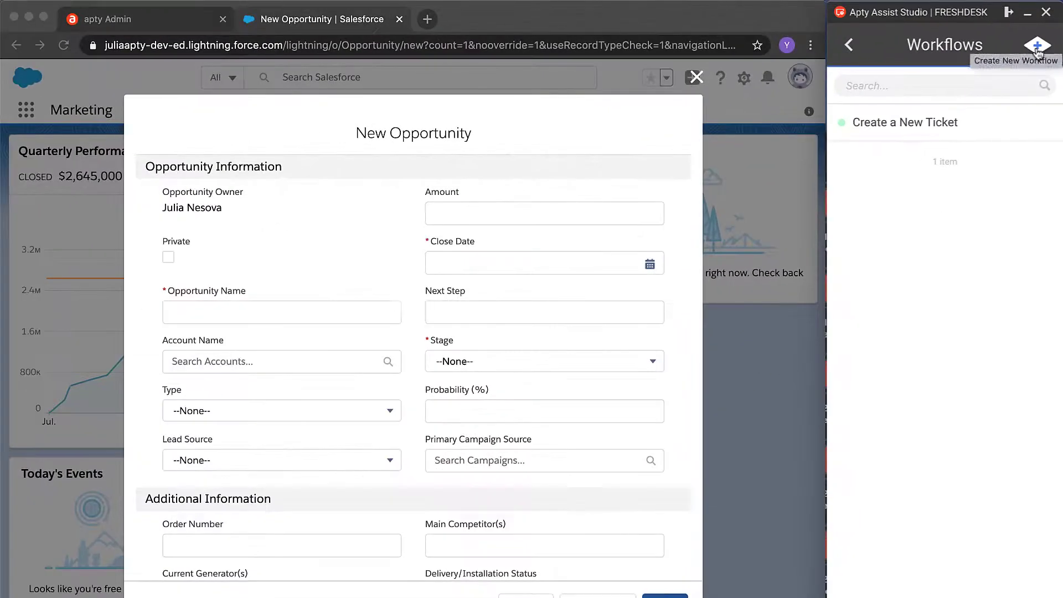
click(1037, 49)
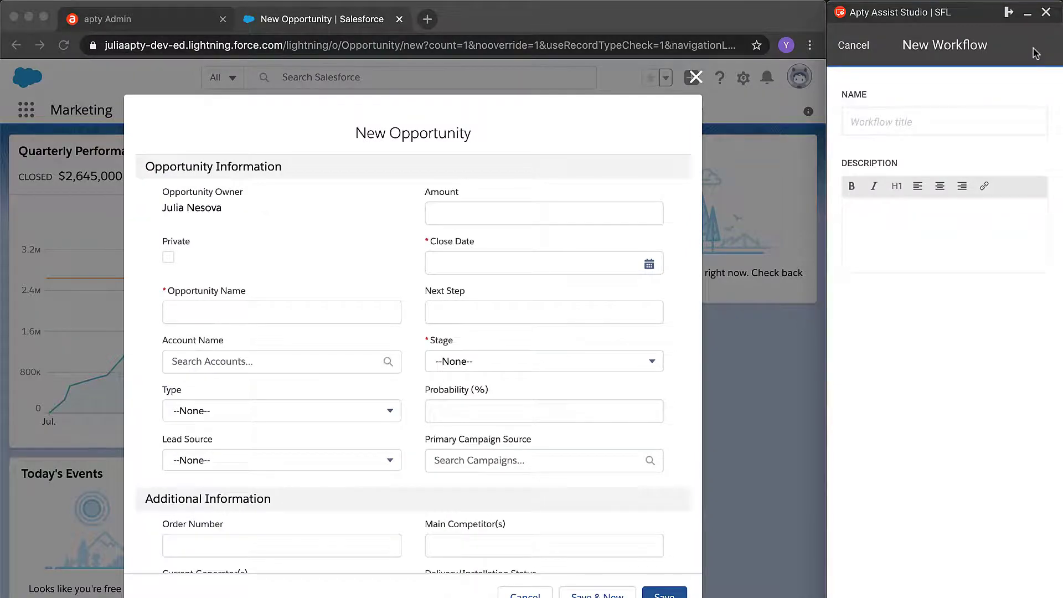
click(914, 122)
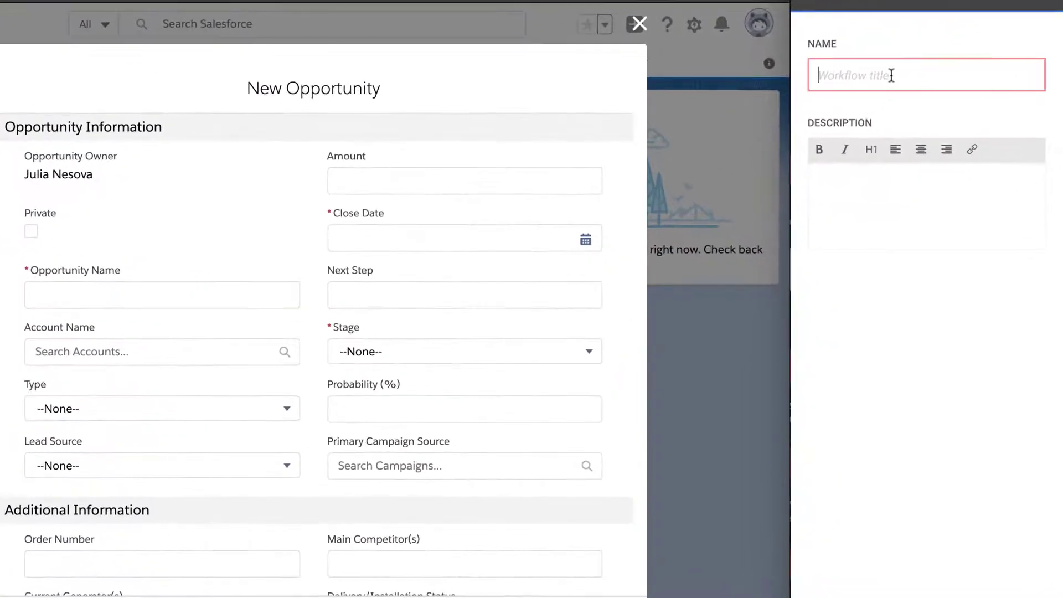
text(How to c)
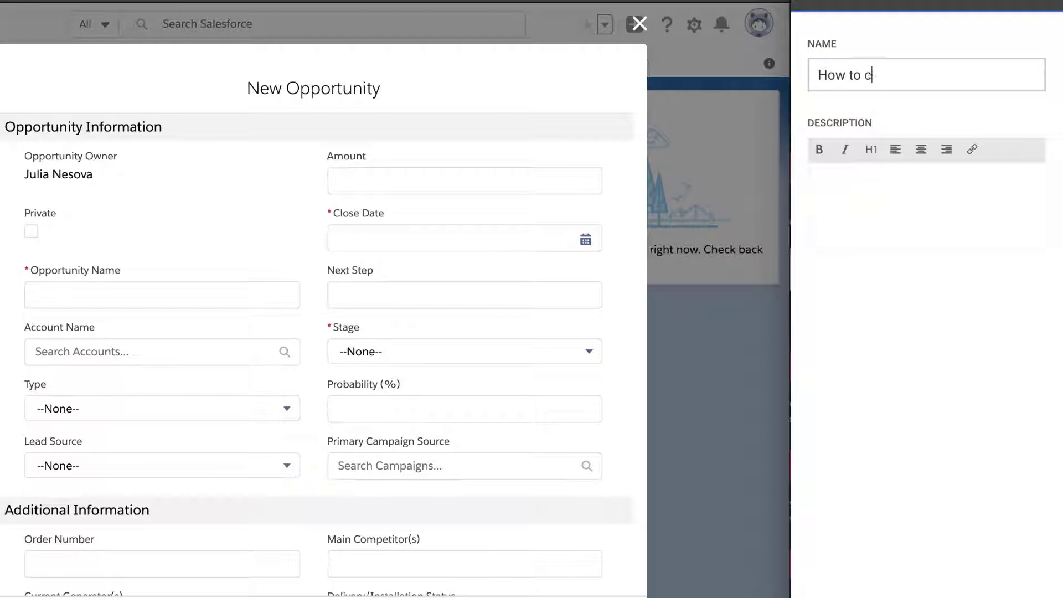
text(reate a new Opportun)
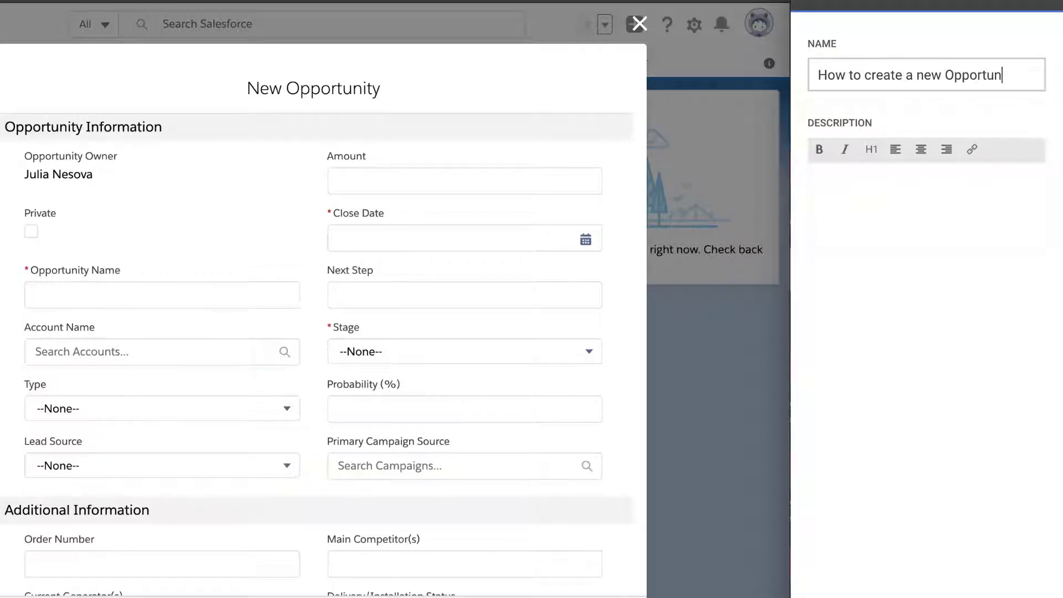
text(ity)
Add the workflow description beginning "Opportunities are deals in progress. Opportunity records track details about deals" and proceed to the step setup.
click(845, 184)
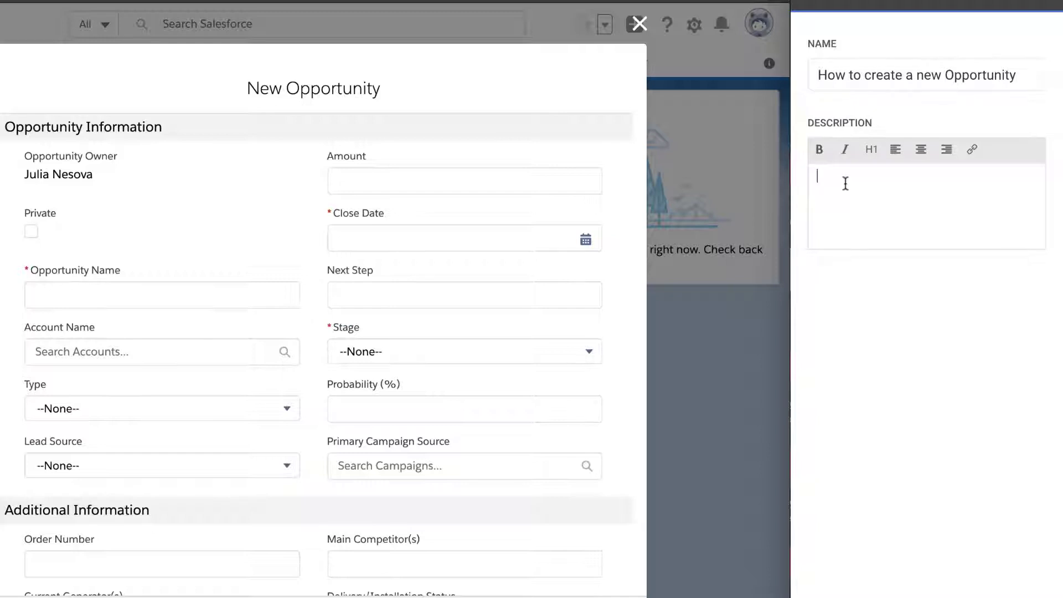
text(Opportunities are deals in progress. Opportunity records track details about deals, including which accounts they're for, who the players are, and the amount of potential sales. If your organization uses leads, an opportunity is created when a lead is converted.)
scroll(936, 179, up, 3)
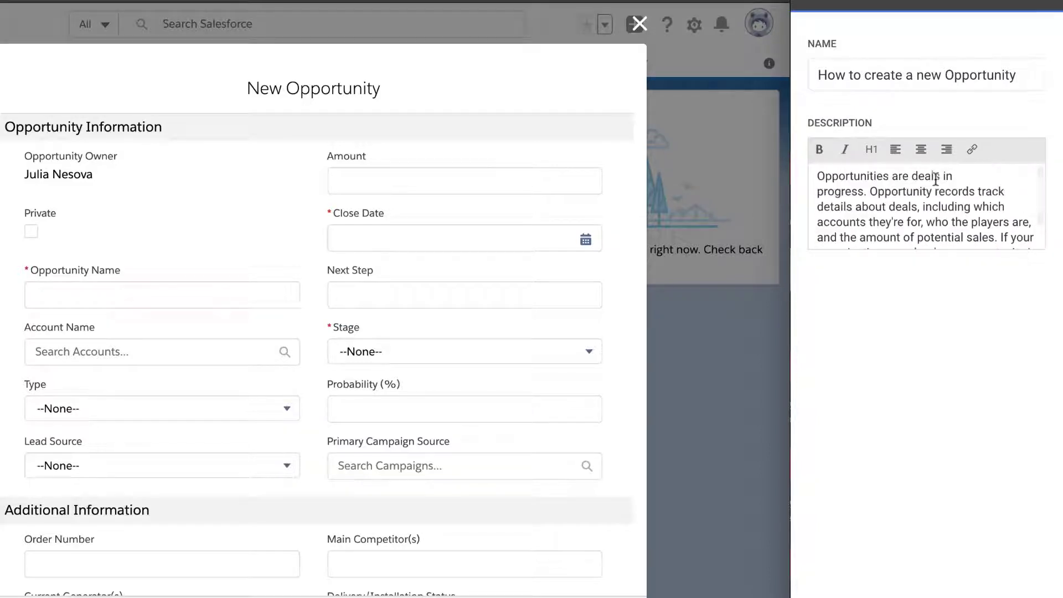
click(815, 173)
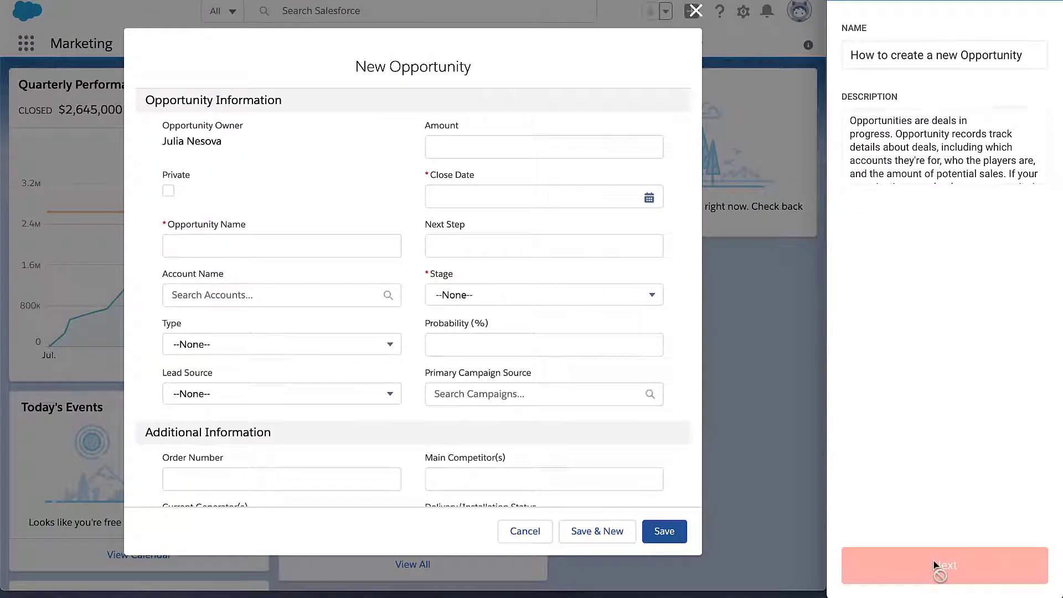
click(936, 564)
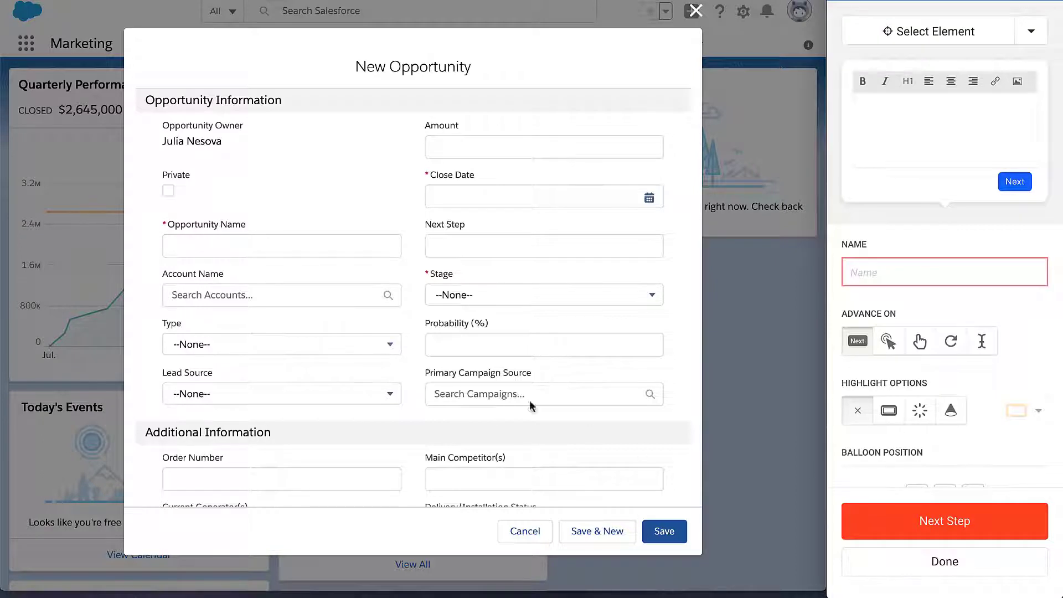
click(275, 247)
click(252, 293)
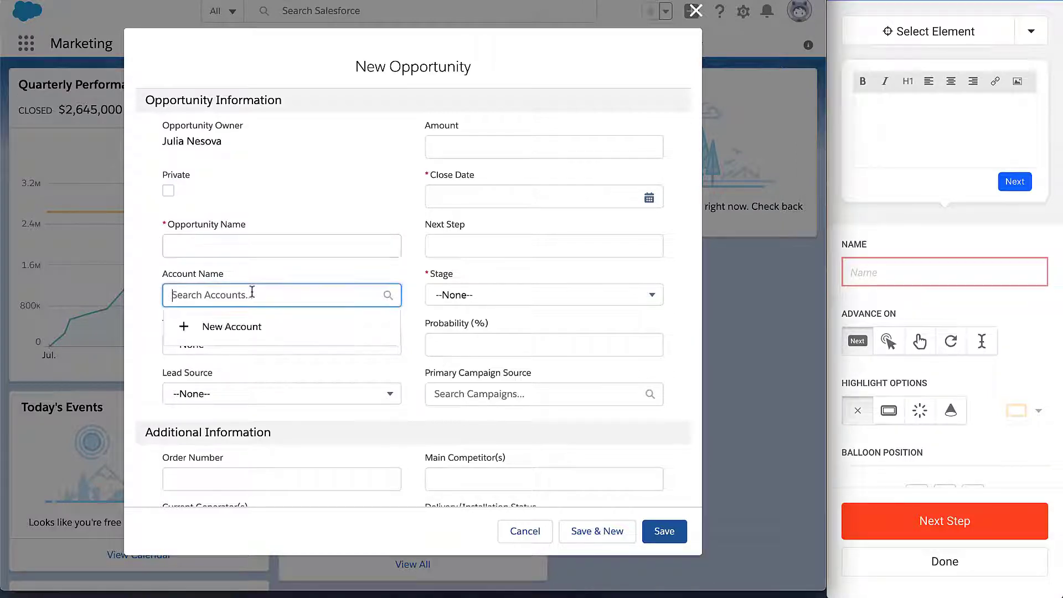
click(147, 332)
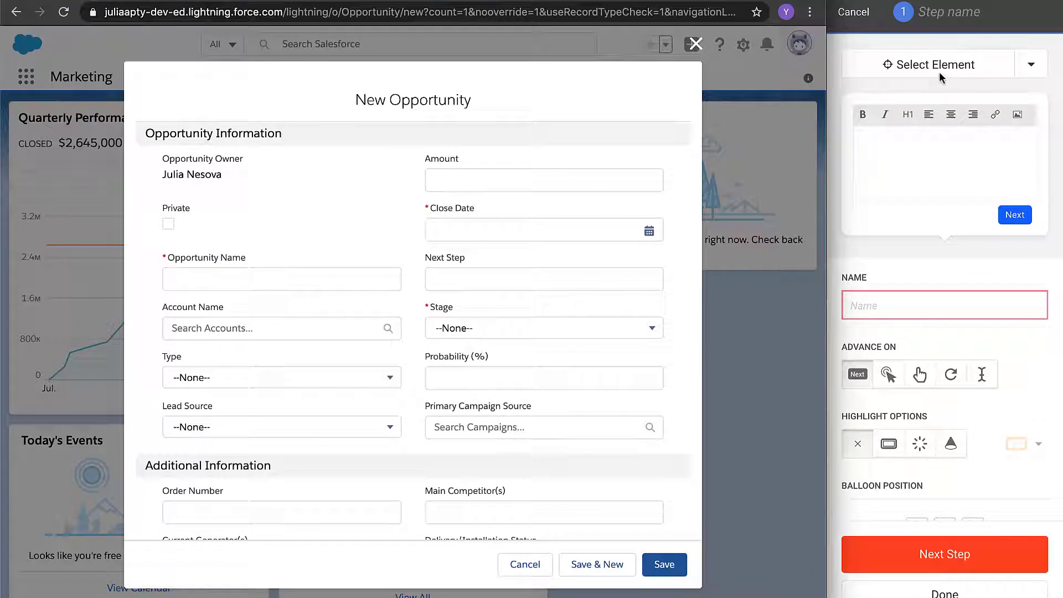
Attach the first workflow step to the Private checkbox and view the alternative element selection methods.
click(918, 65)
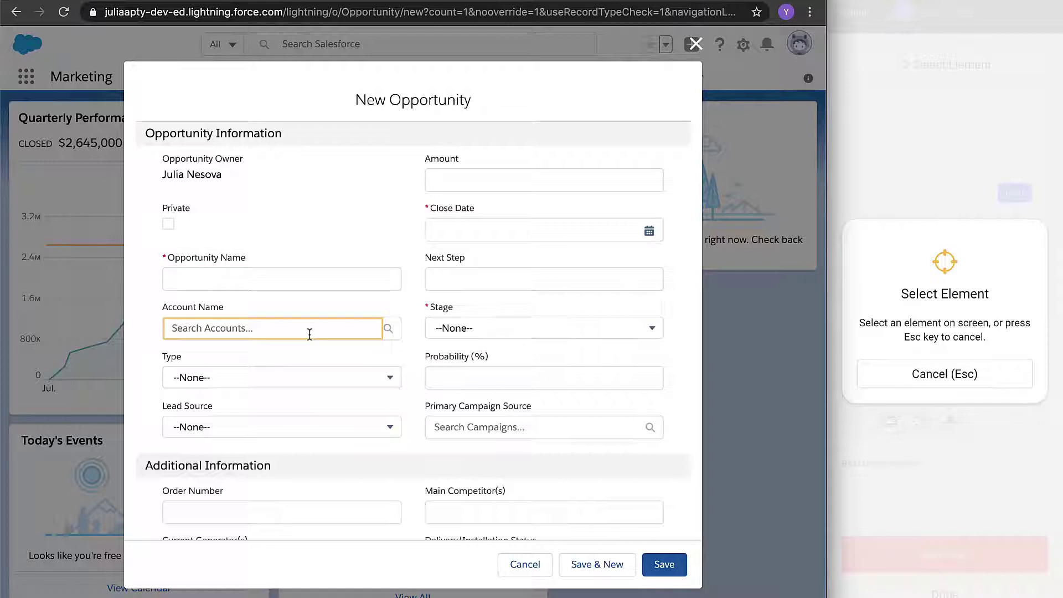
click(168, 224)
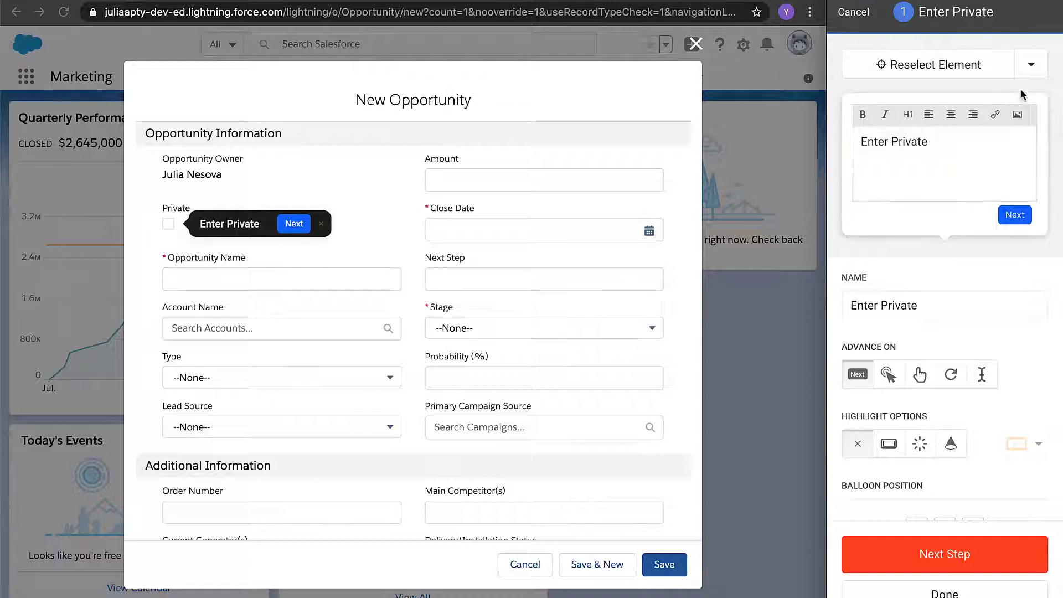
click(1028, 68)
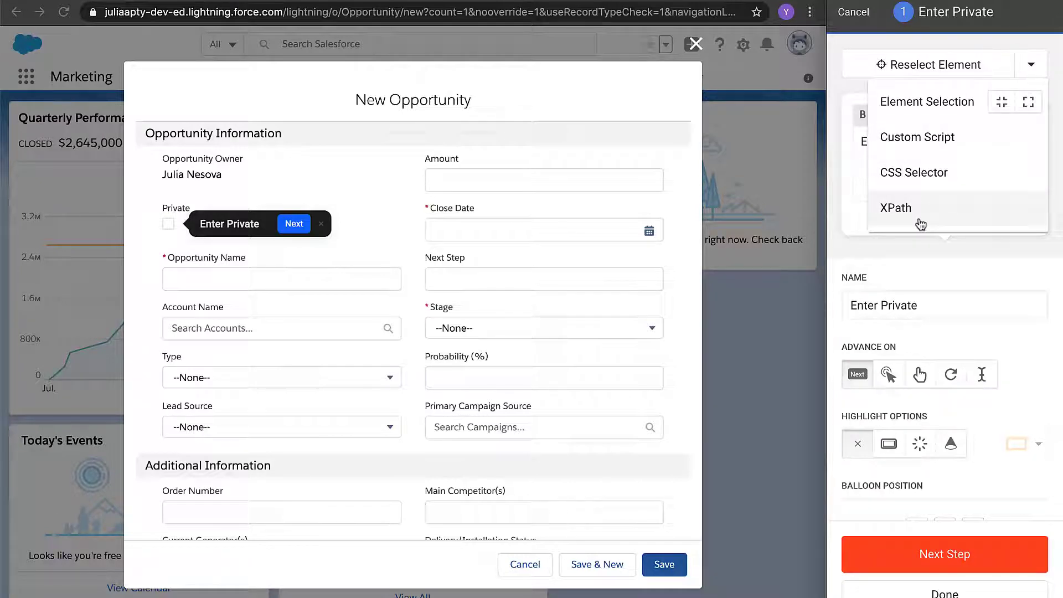
click(1002, 251)
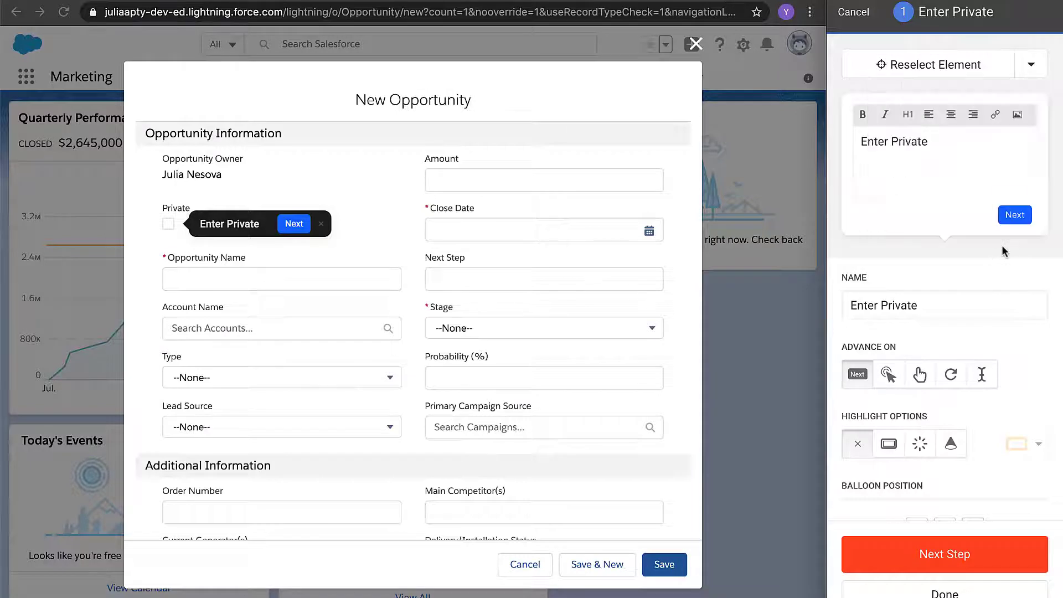
Add balloon text explaining that selecting Private limits access to you, your bosses and the system administrator, and isn't available in Team Edition.
click(958, 152)
key(Return)
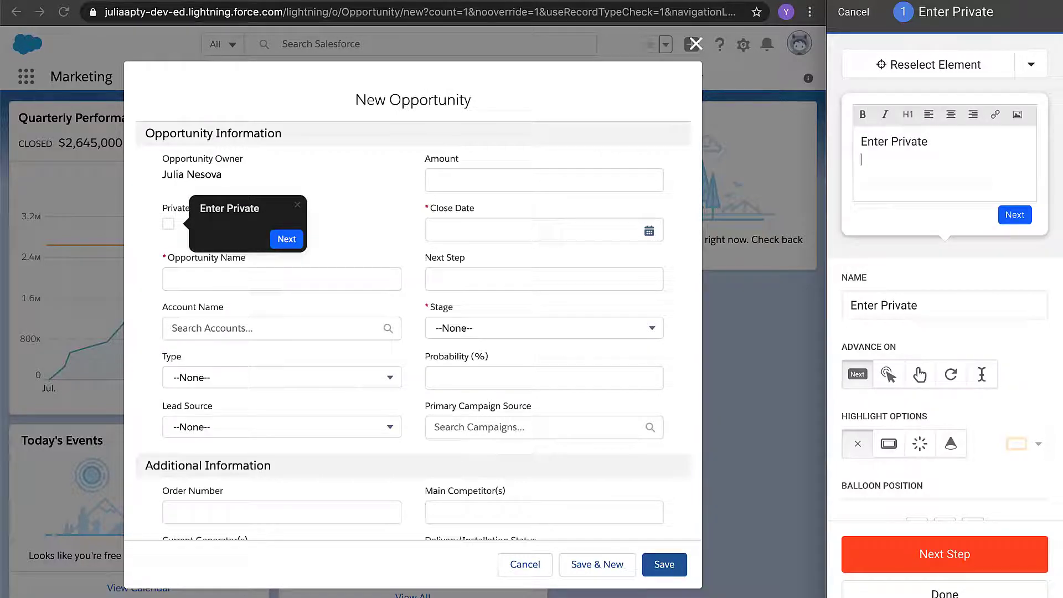
text(If you want to keep an opportunity private, select this check box to render the record accessible to only you, your bosses, and the system administrator. This field isn’t available in Team Edition.)
key(BackSpace)
scroll(868, 153, up, 2)
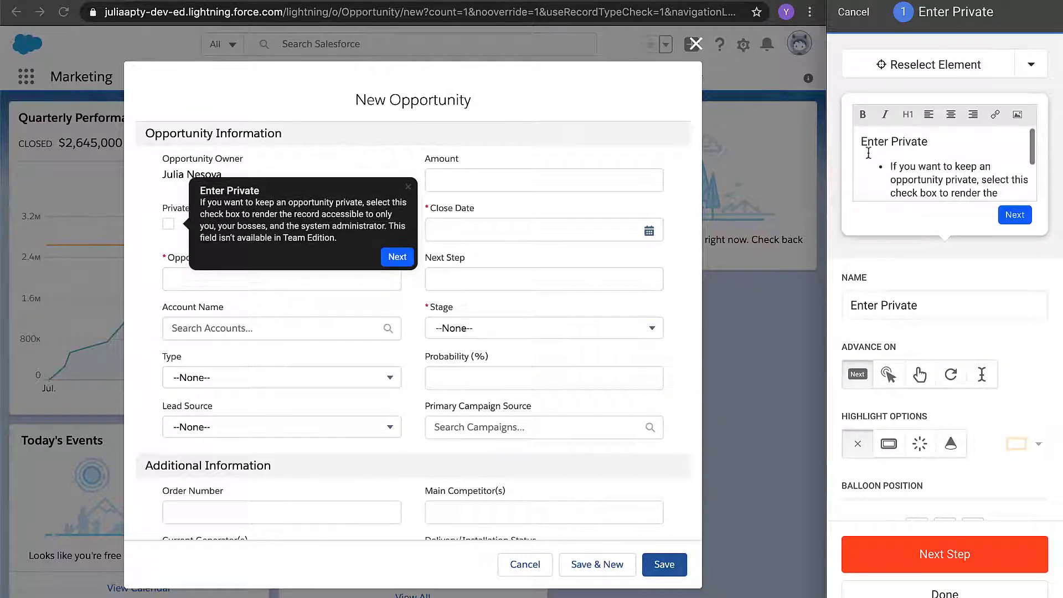
Remove the bullet and the heading format from the balloon's explanatory text so it is a plain paragraph.
click(887, 165)
key(BackSpace)
key(Return)
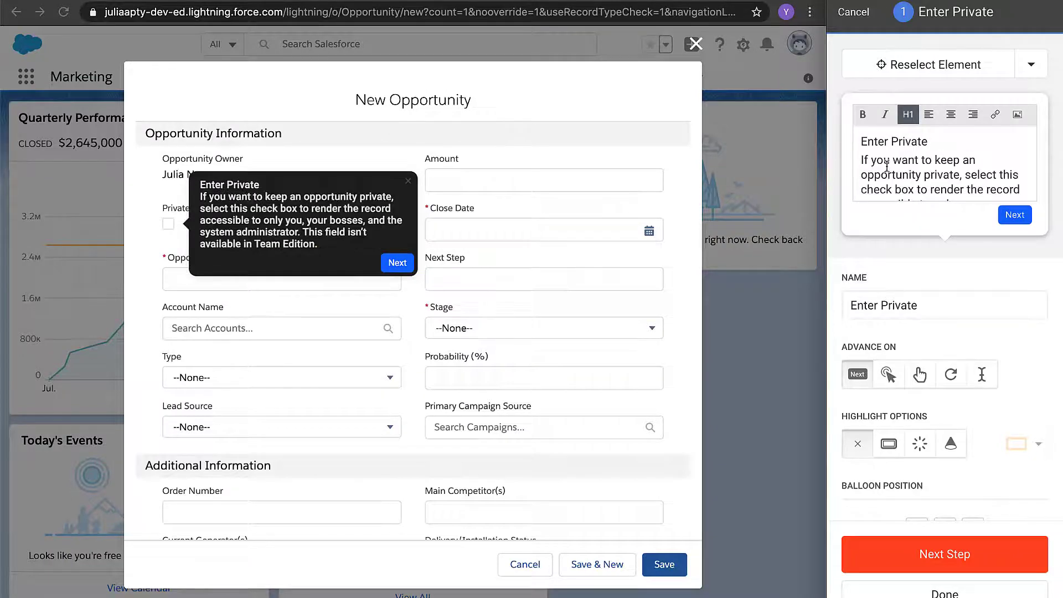
drag(857, 159, 921, 225)
click(907, 114)
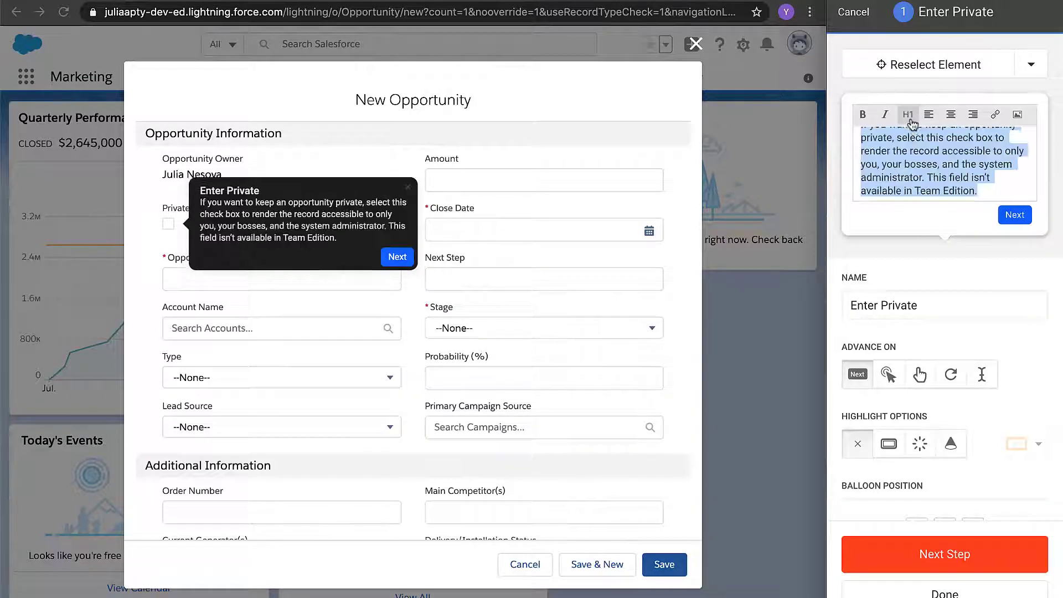
Change the balloon's heading text to "Is this Opportuniy Private?".
scroll(907, 171, up, 2)
click(892, 143)
key(BackSpace)
key(BackSpace)
key(BackSpace)
key(BackSpace)
key(BackSpace)
key(BackSpace)
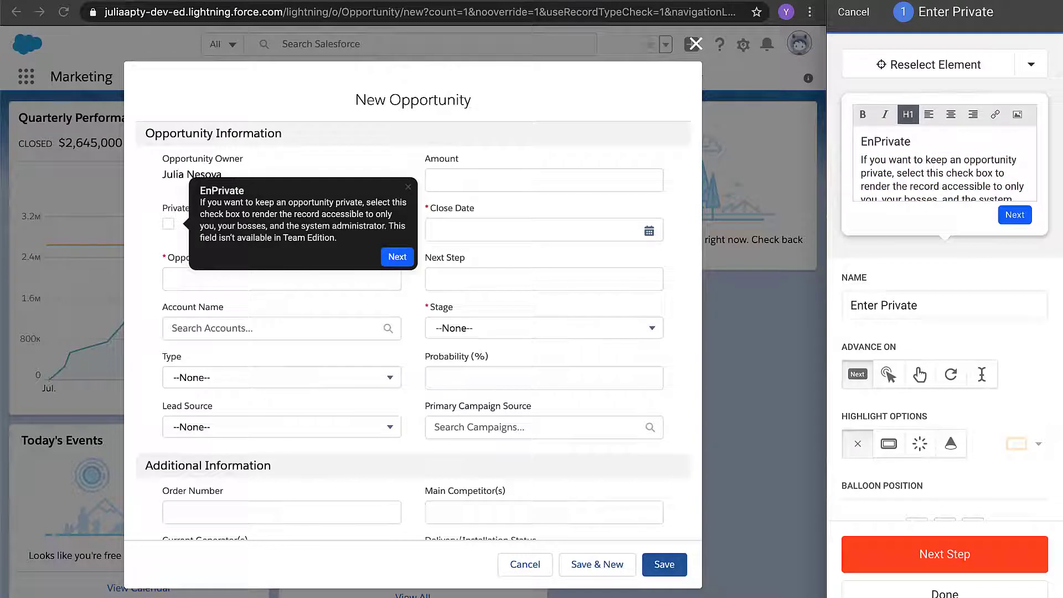
text(Is )
text(this Opp)
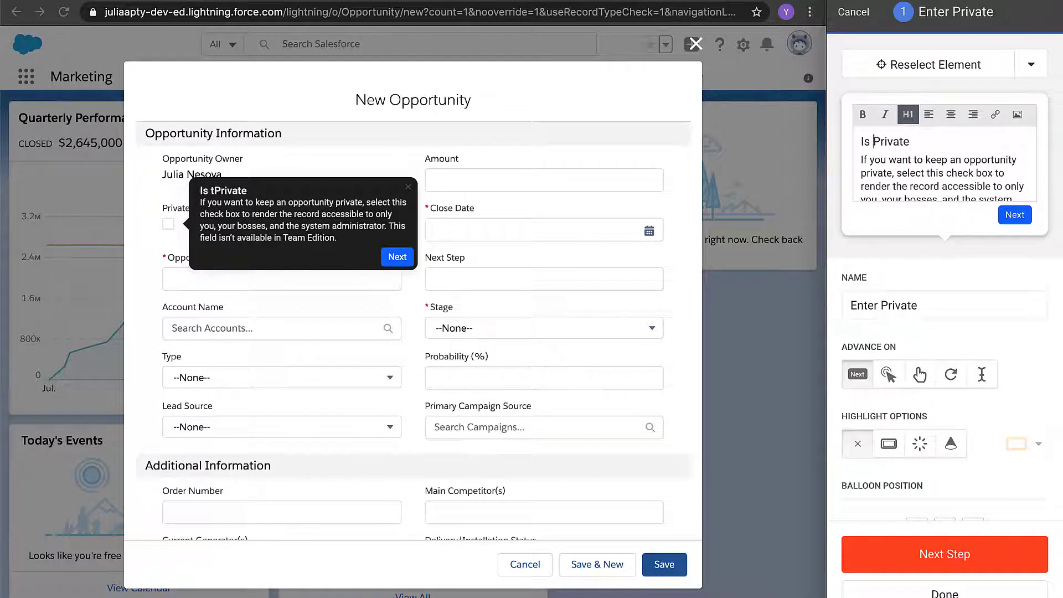
text(ortuniy)
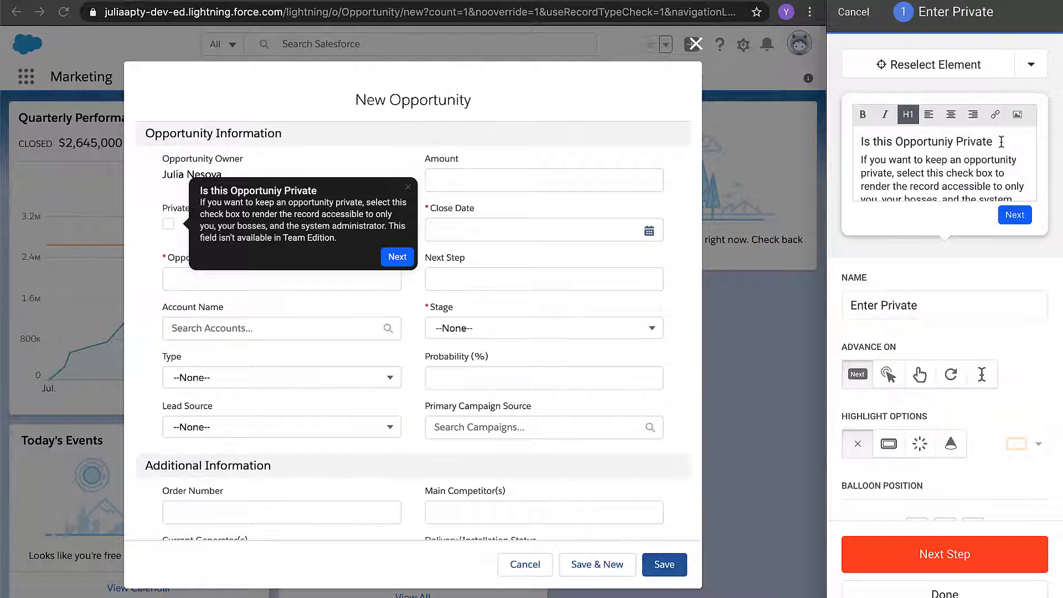
click(1000, 142)
text(?)
Set the step's highlight option to a border around the Private checkbox.
scroll(944, 164, down, 1)
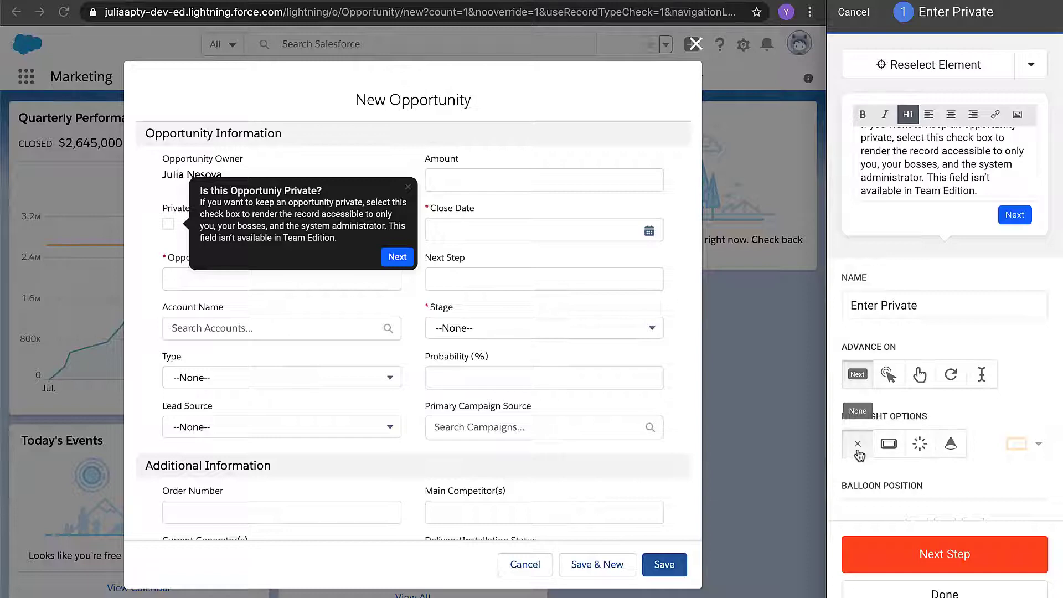
click(886, 451)
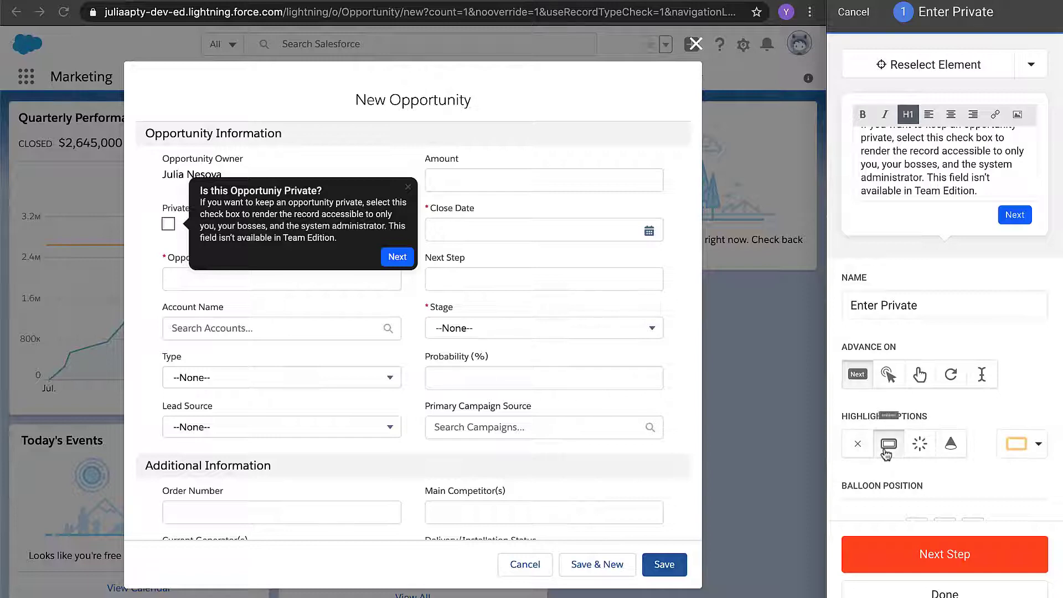
Try the flashing and spotlight highlight options on the Private checkbox, and return to the border highlight.
click(916, 453)
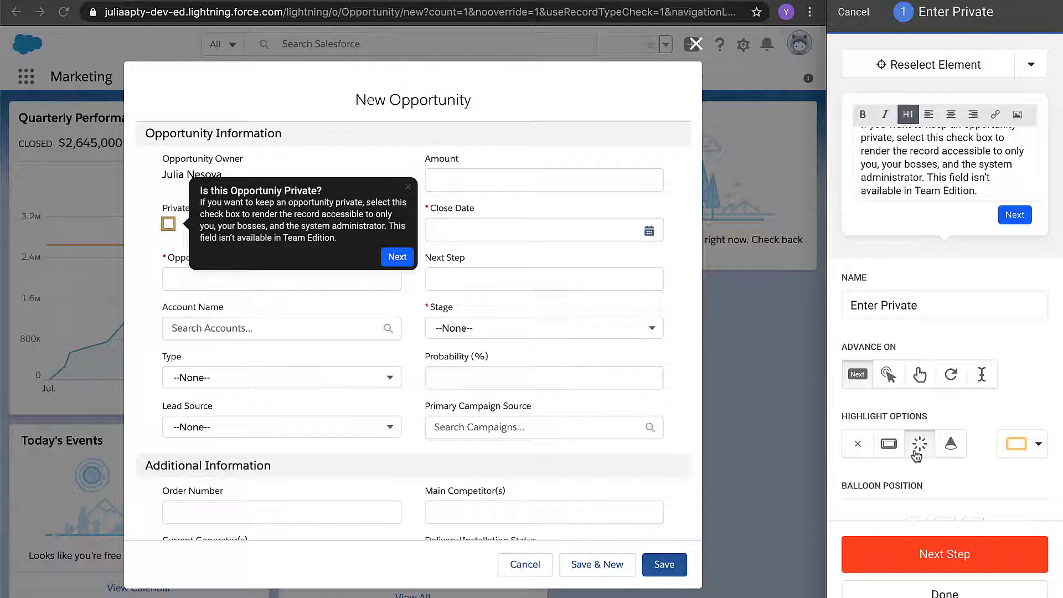
click(951, 454)
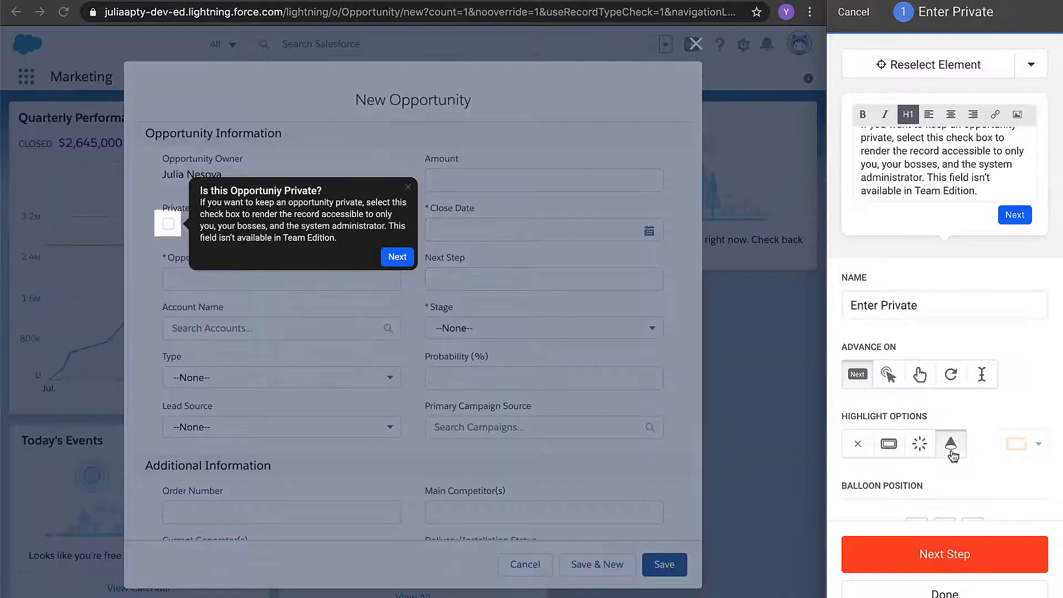
click(895, 453)
Set the colour of the Private checkbox's highlight border to blue.
click(1011, 448)
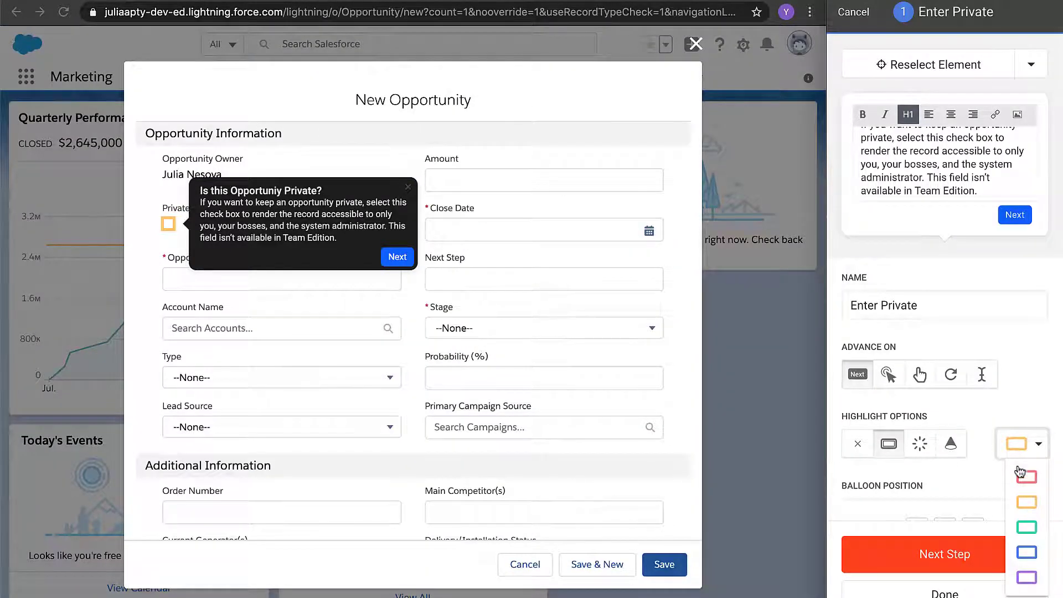
click(1025, 552)
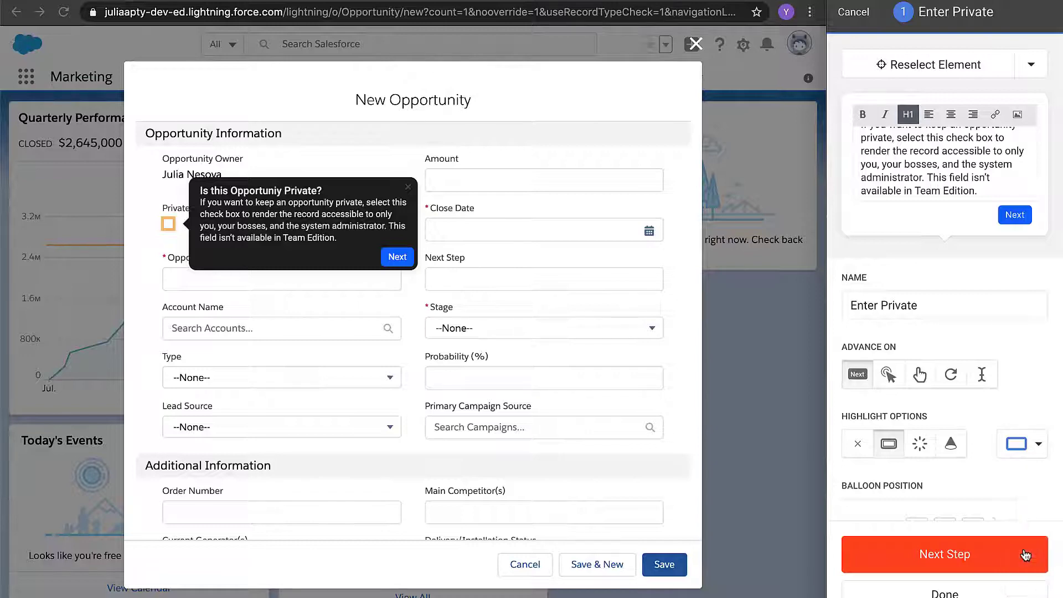
Try balloon positions below, to the left of and above the Private checkbox, and return the balloon to the middle-right position.
scroll(988, 475, down, 4)
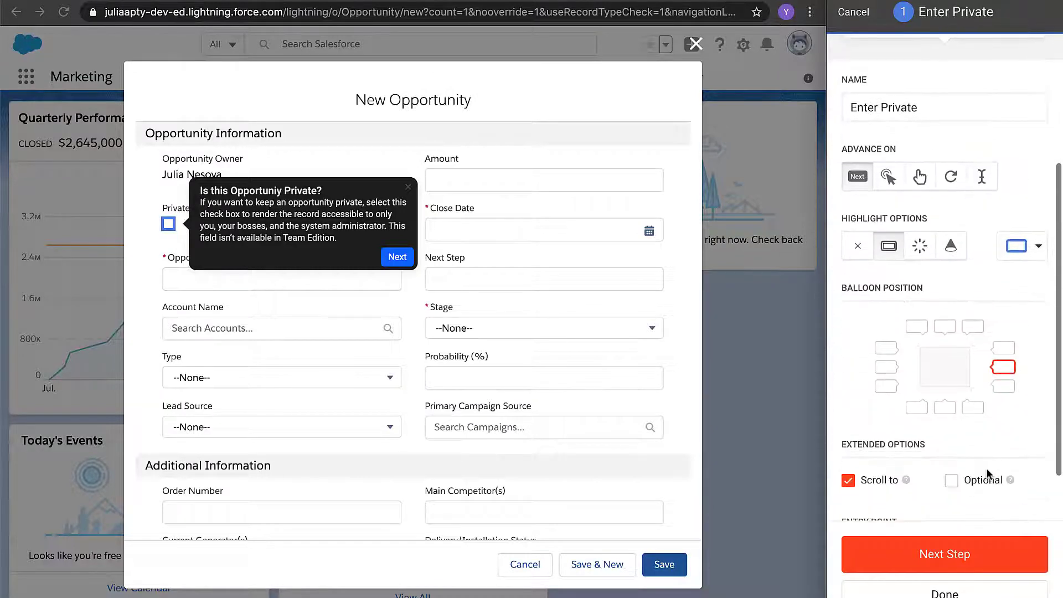
click(999, 392)
click(973, 408)
click(944, 408)
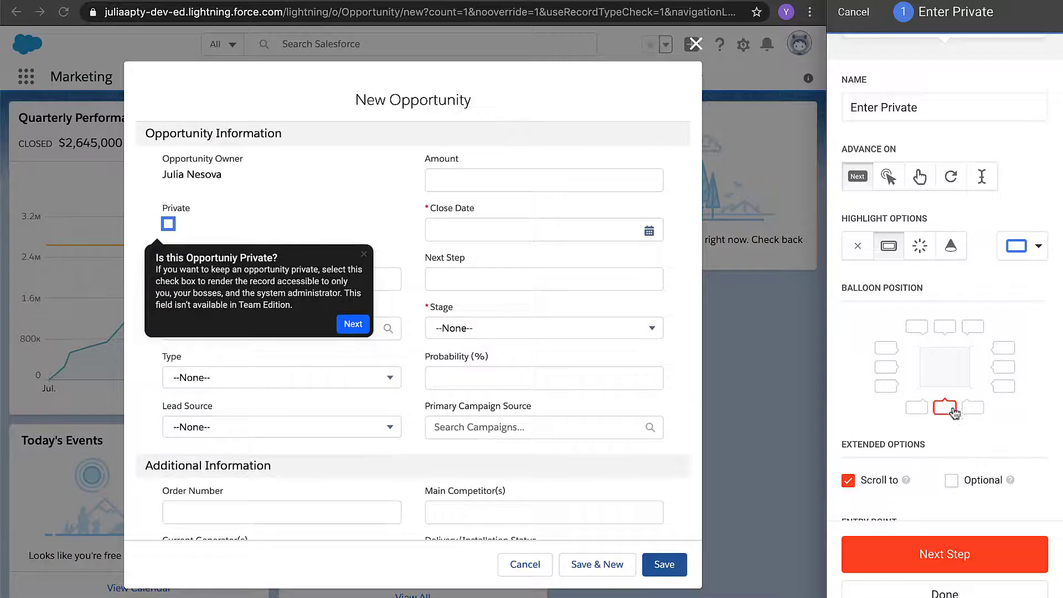
click(916, 407)
click(885, 385)
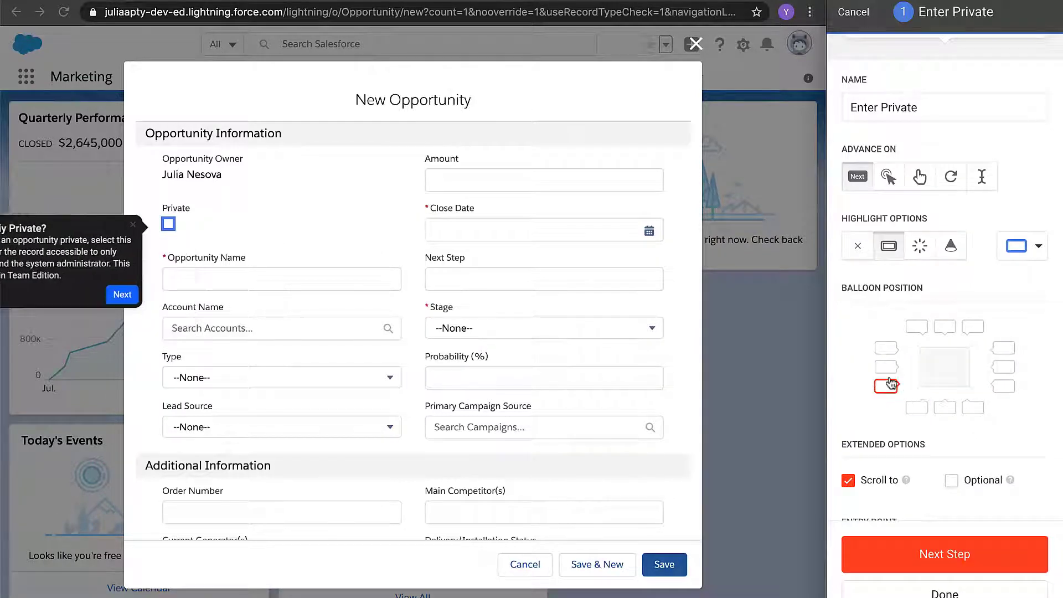
click(885, 367)
click(943, 329)
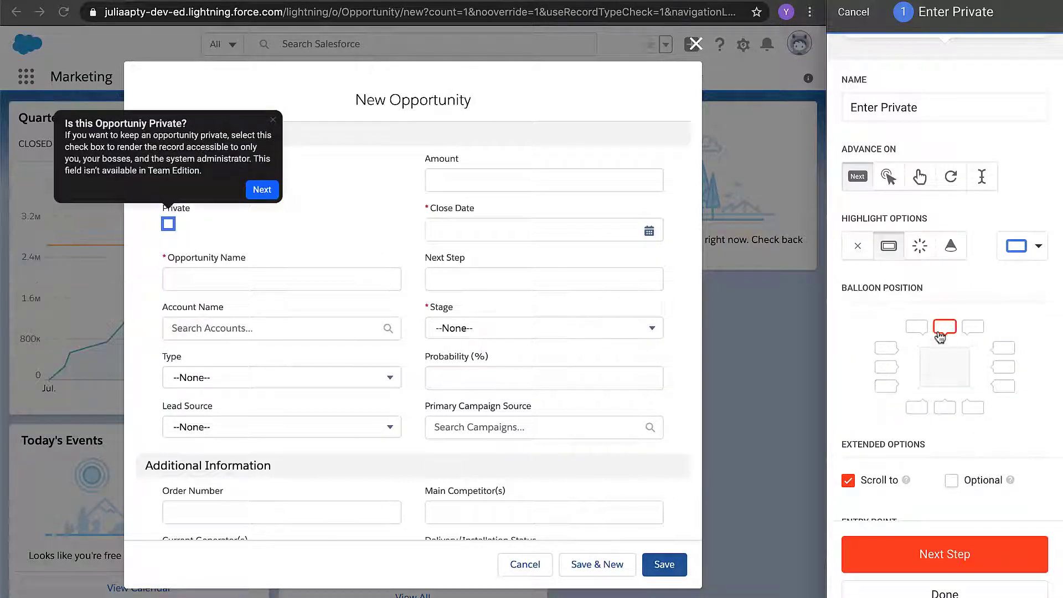
click(1005, 369)
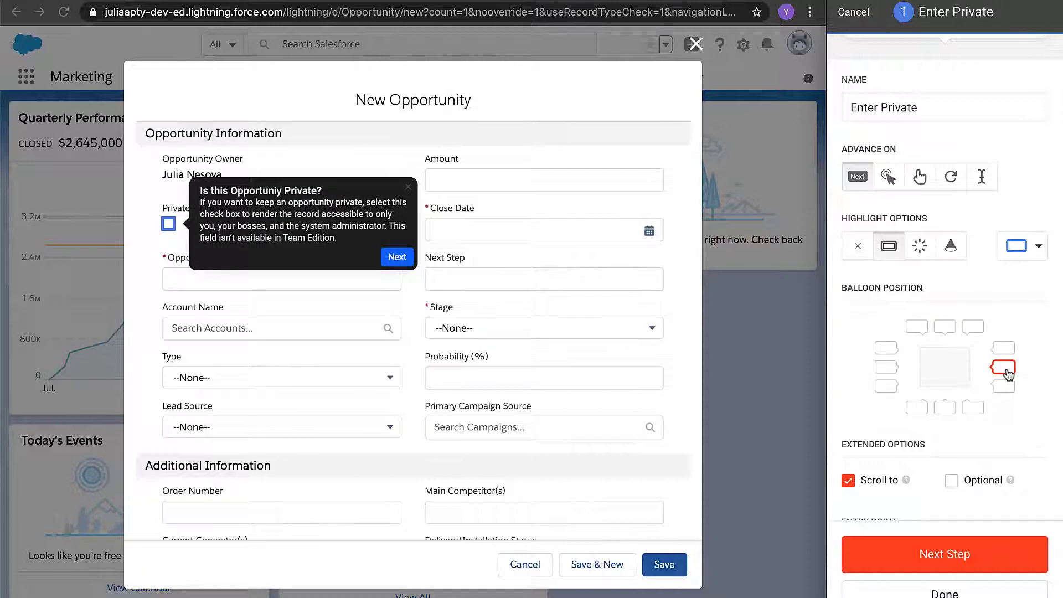
Mark the Enter Private step as optional and continue to the workflow's next step.
scroll(1007, 374, down, 1)
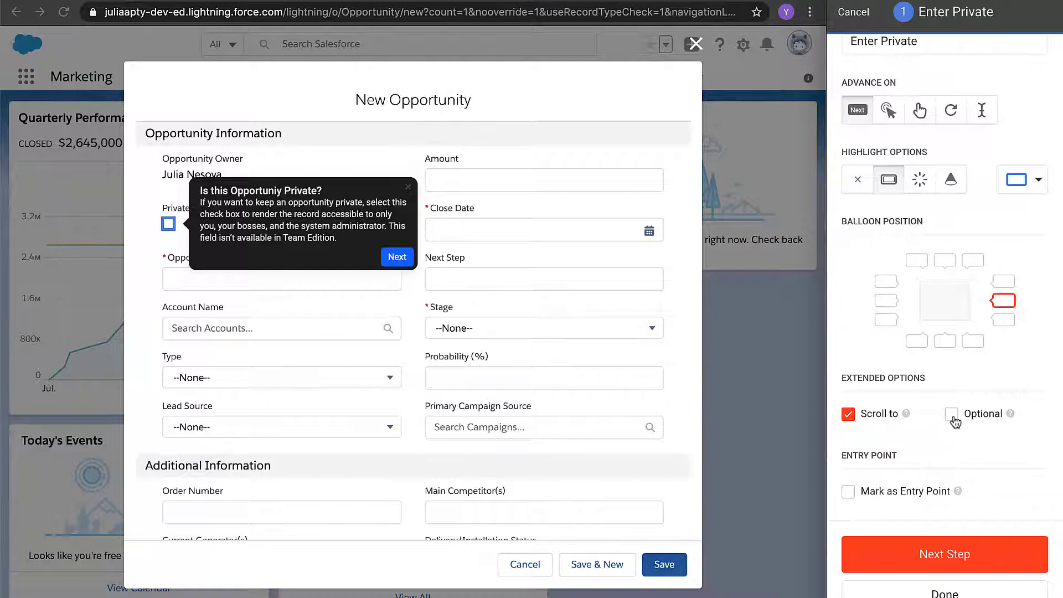
click(953, 416)
click(902, 563)
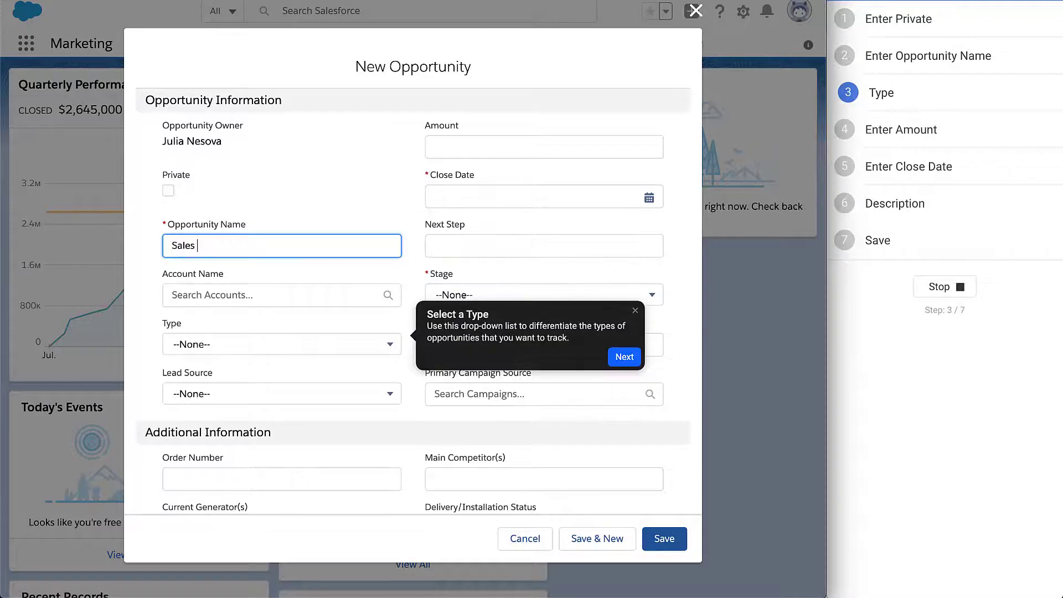
Complete the opportunity name as "Sales Opportunity", choose New Customer as its type, and advance the running workflow past the Type step.
text(Opportunity)
click(310, 346)
click(281, 474)
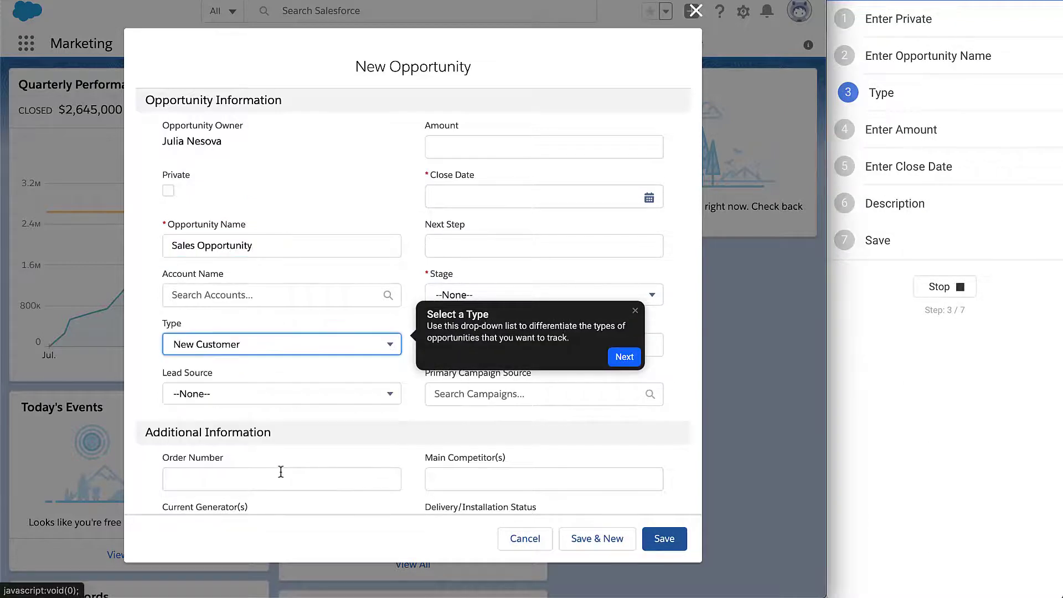
click(615, 359)
Enter an amount of 100000 and the close date 12/11/2019, and advance the workflow past the Close Date step.
click(535, 144)
text(100000)
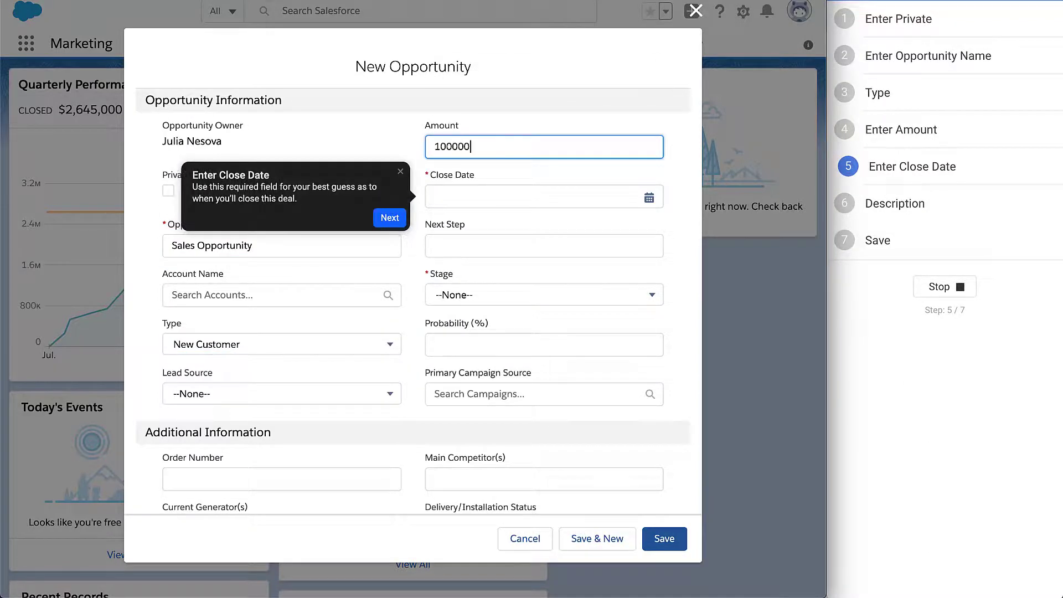
click(649, 198)
click(495, 335)
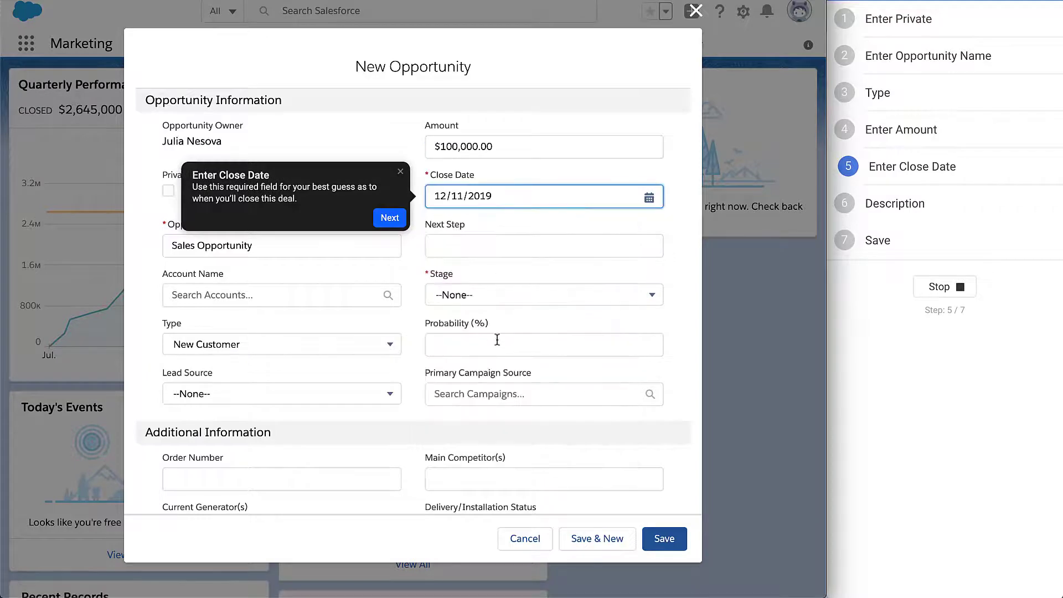
click(389, 219)
click(504, 390)
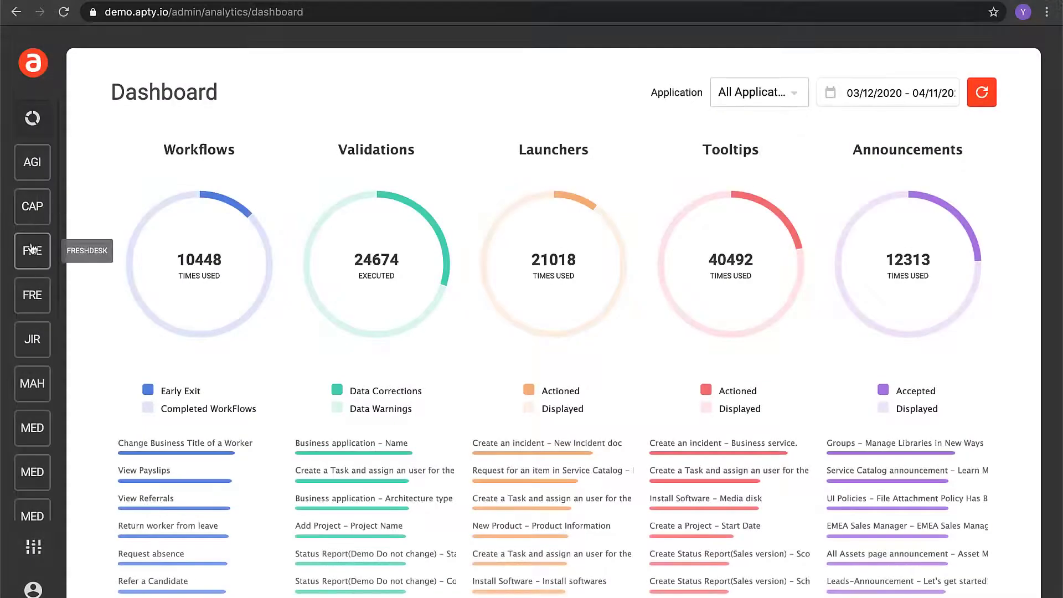
In the Apty admin dashboard, open the SFL application's list of workflows for publishing.
scroll(32, 246, down, 8)
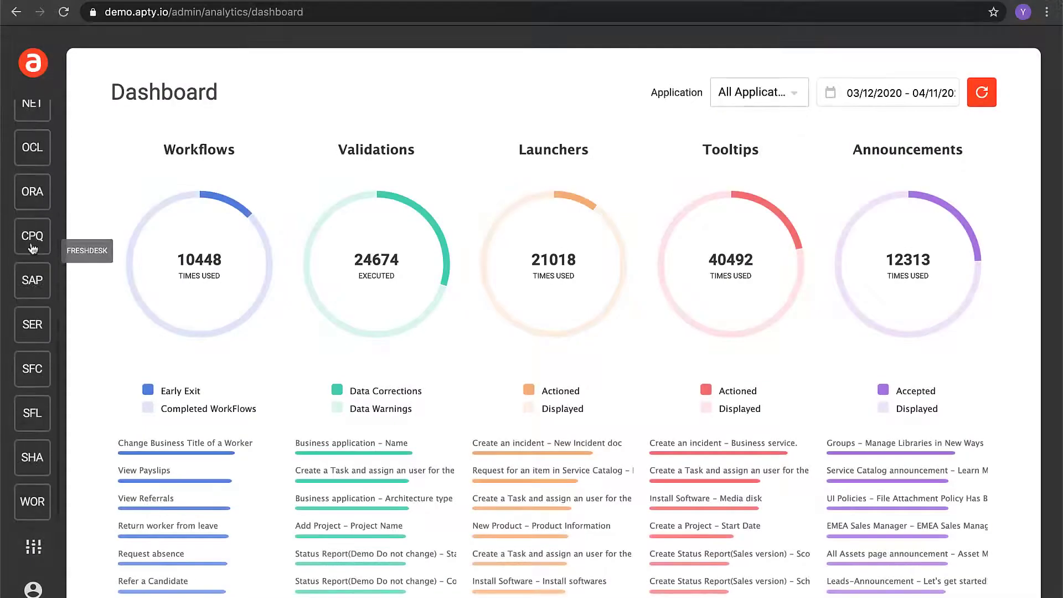
click(30, 426)
click(105, 454)
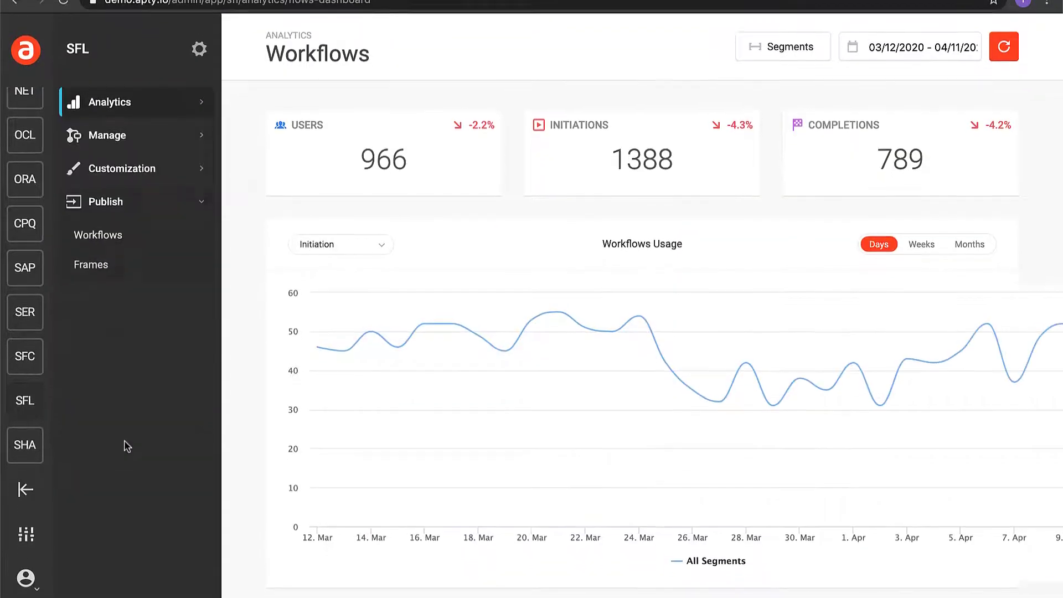
click(158, 239)
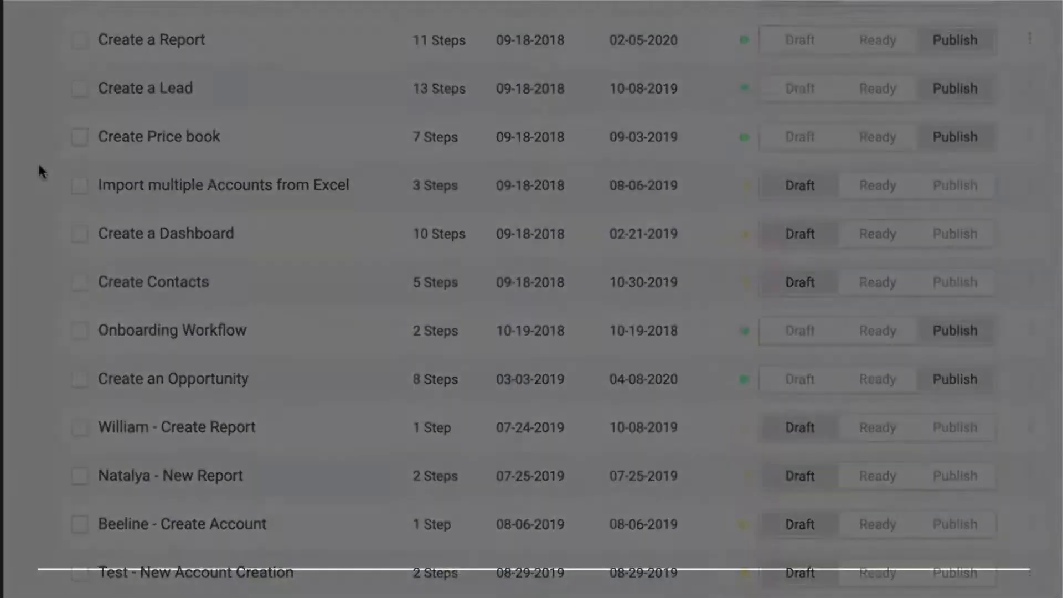
Set the "How to create a new Opportunity" workflow's status to Publish and back to Draft.
scroll(38, 166, down, 15)
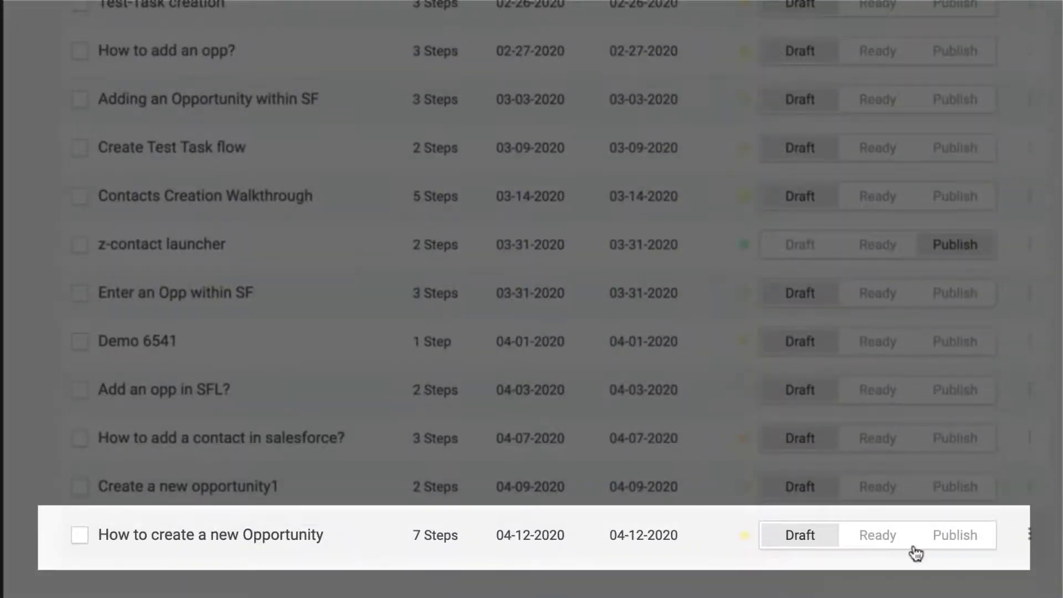
click(964, 539)
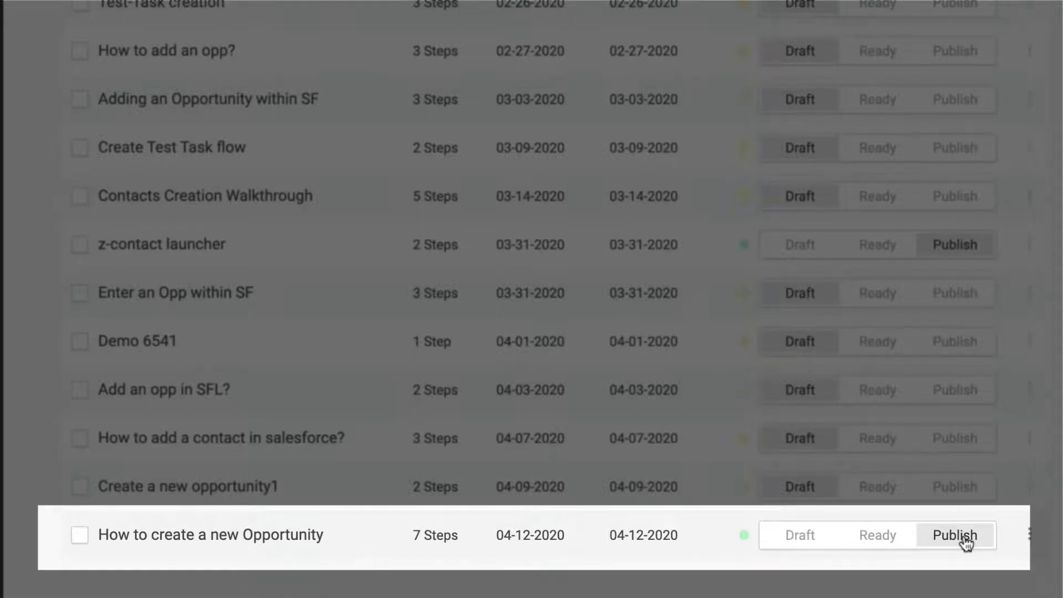
click(809, 541)
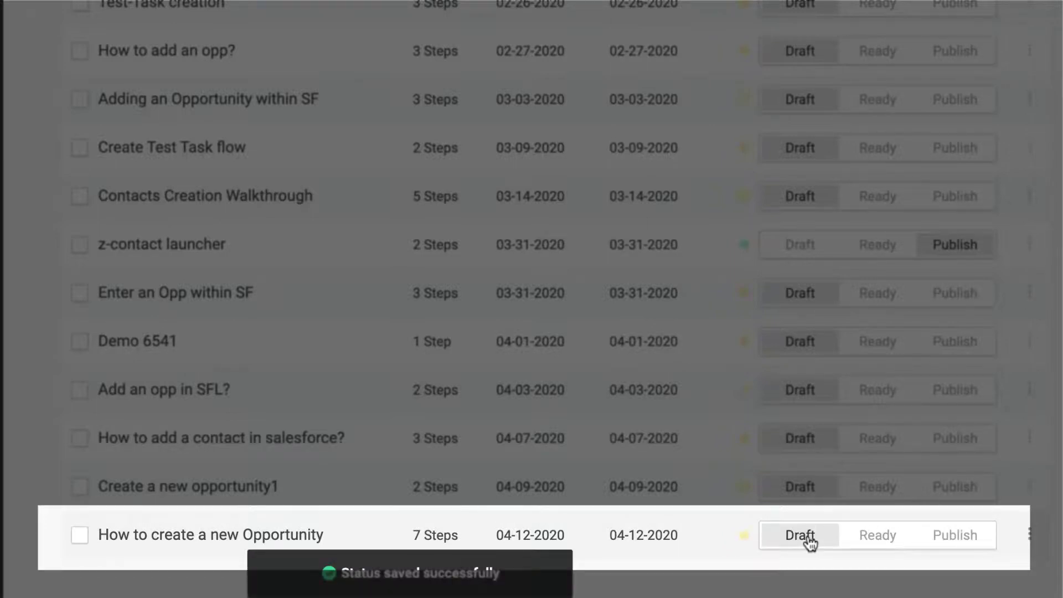